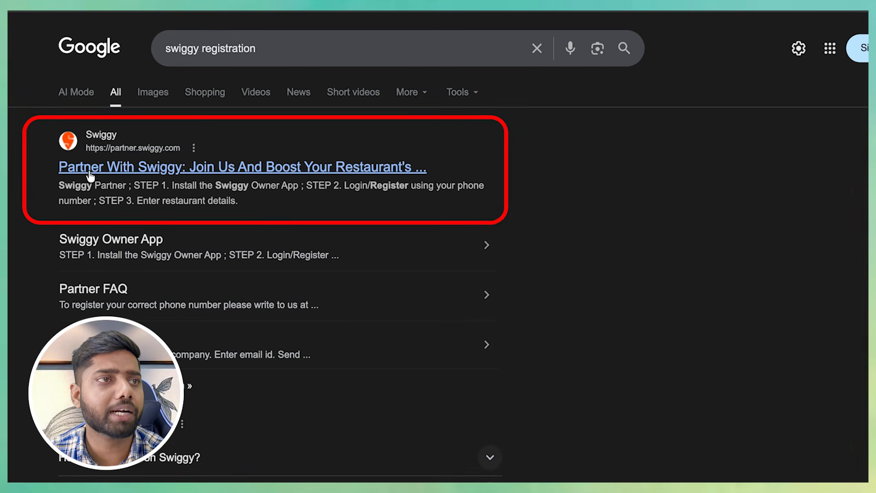
# Step: Open the Partner With Swiggy site from the search results and sign in with the mobile number and the OTP
pyautogui.click(123, 170)
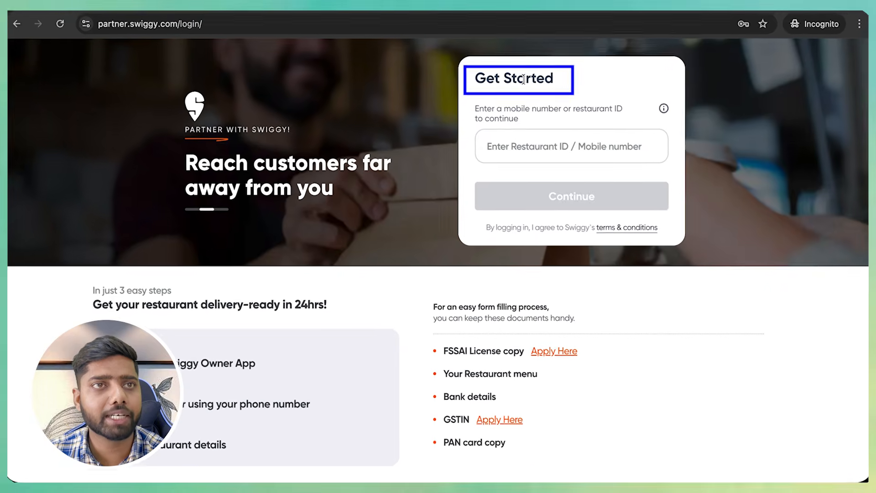
pyautogui.doubleClick(509, 84)
pyautogui.click(631, 130)
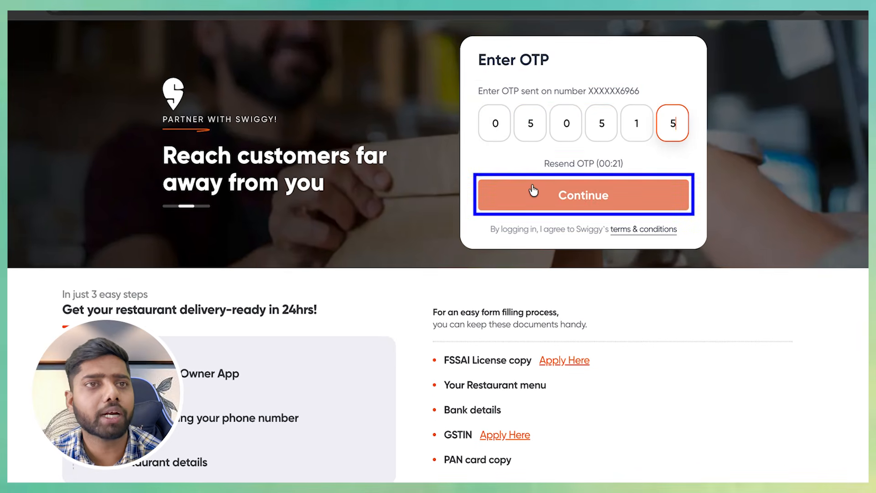
pyautogui.click(532, 190)
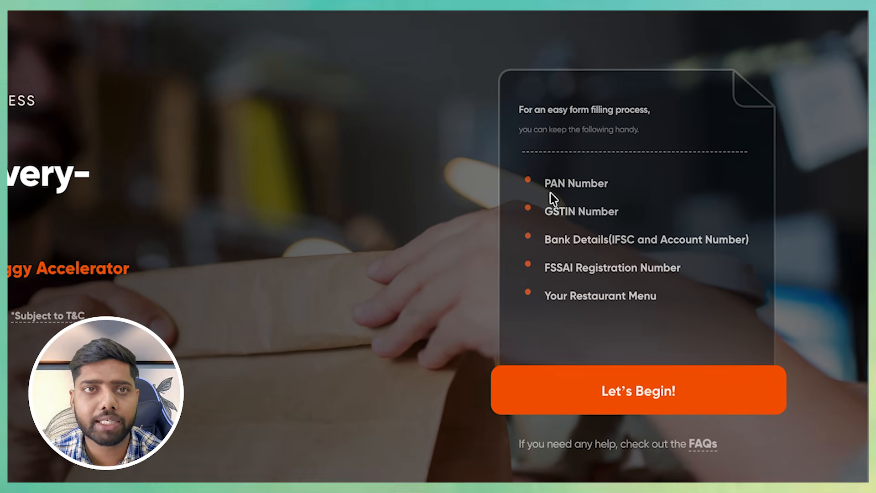
# Step: Examine the list of details required for onboarding: PAN, GSTIN, bank details, FSSAI registration and restaurant menu
pyautogui.tripleClick(554, 183)
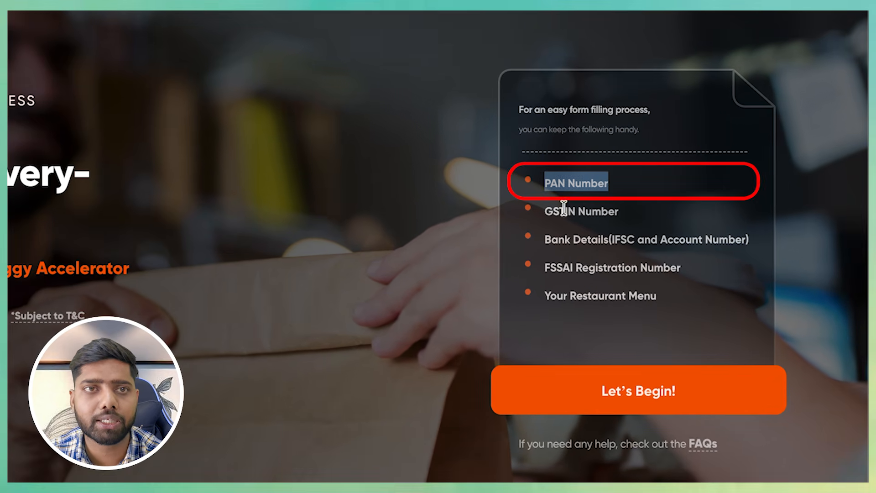
pyautogui.tripleClick(567, 212)
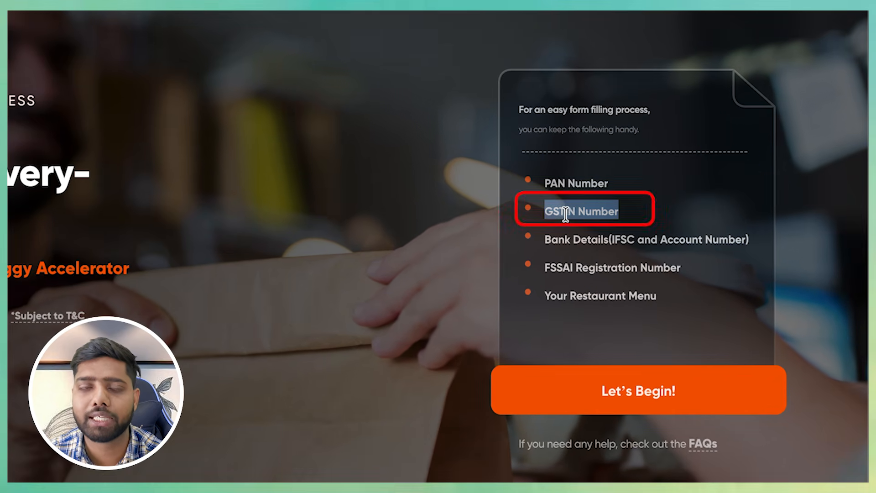
pyautogui.tripleClick(565, 214)
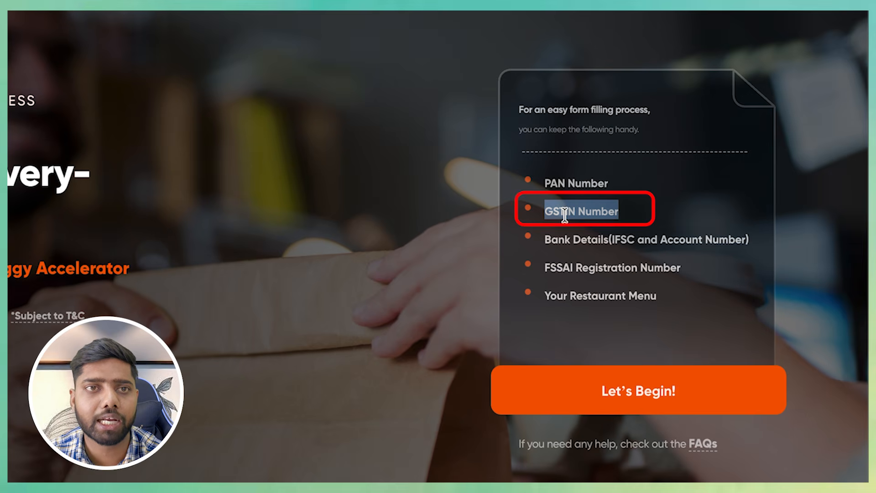
pyautogui.tripleClick(571, 238)
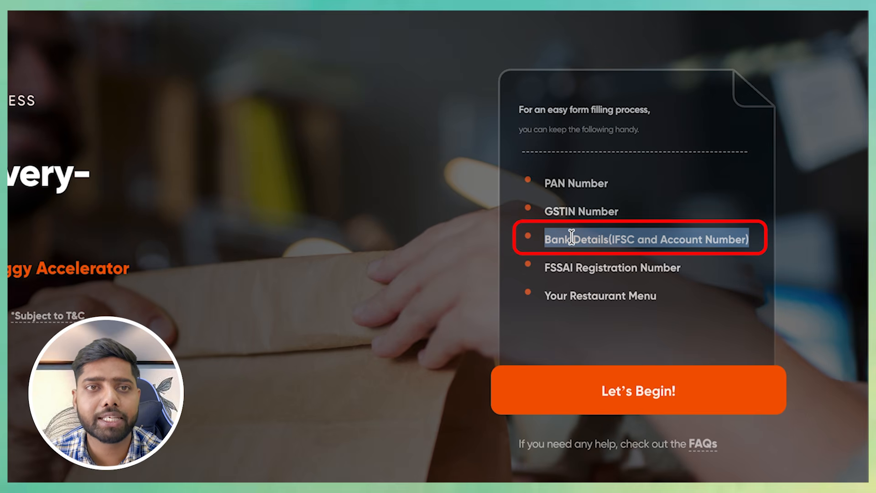
pyautogui.click(571, 238)
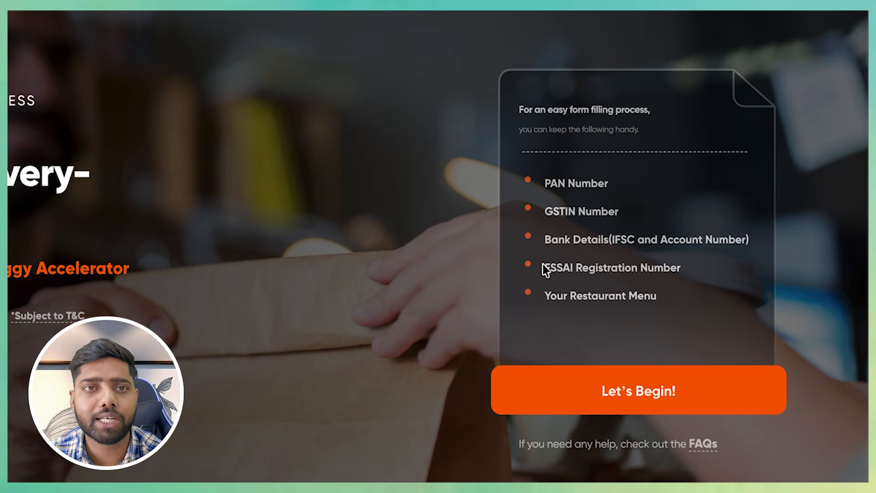
pyautogui.tripleClick(579, 293)
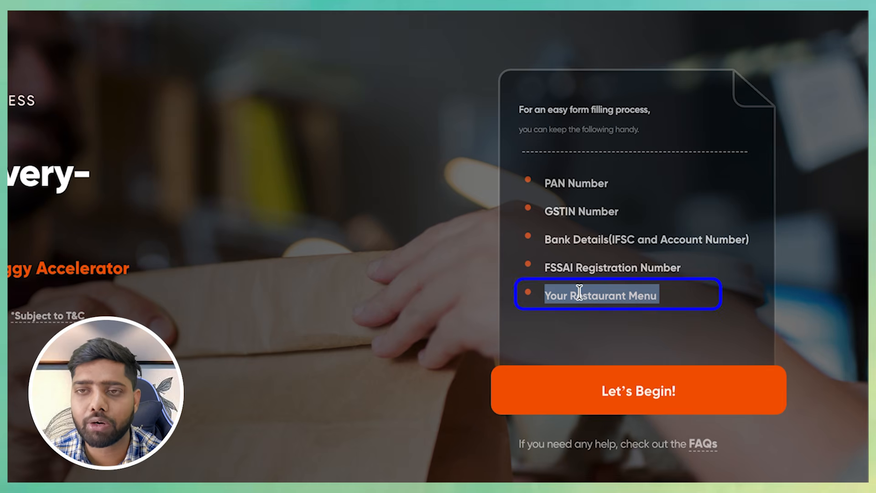
pyautogui.click(577, 295)
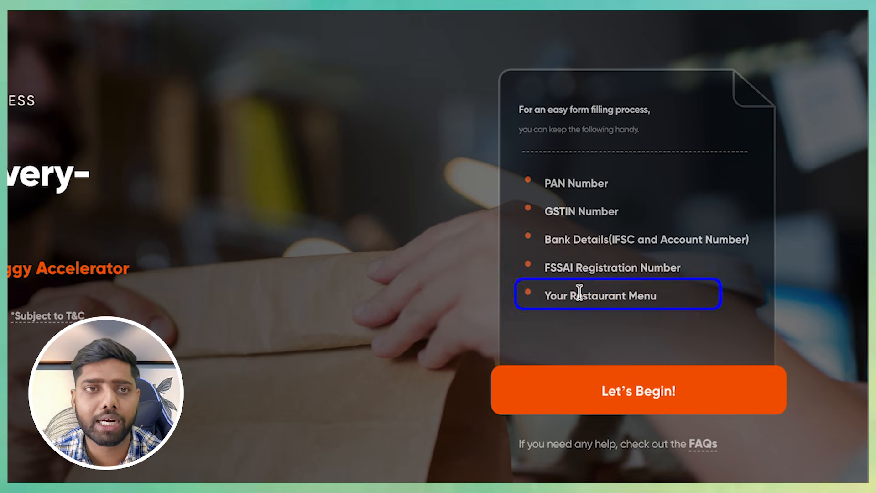
pyautogui.click(569, 279)
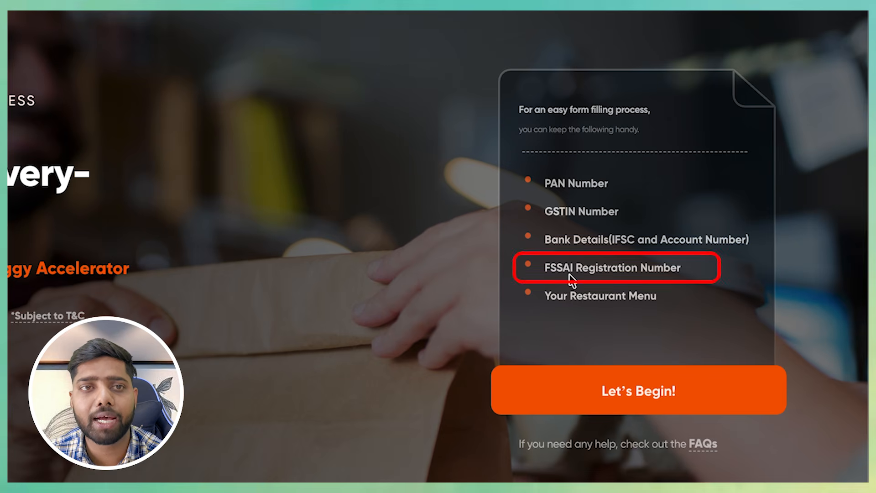
pyautogui.tripleClick(569, 269)
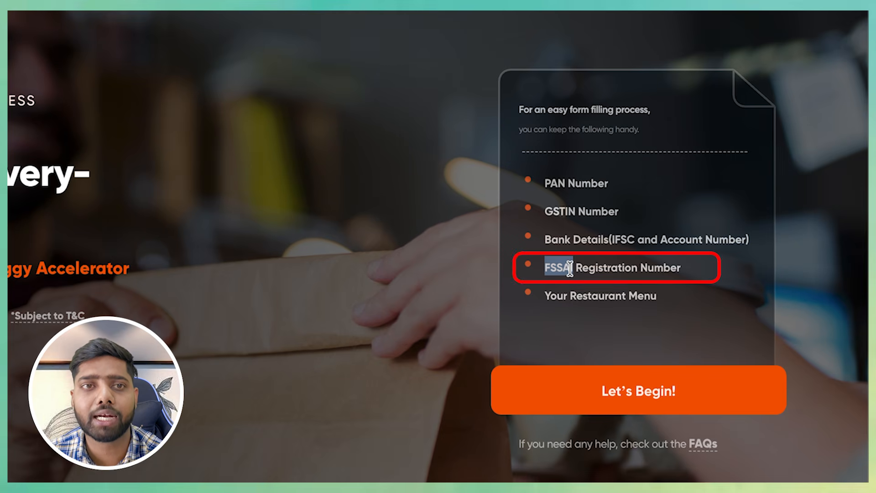
pyautogui.click(541, 267)
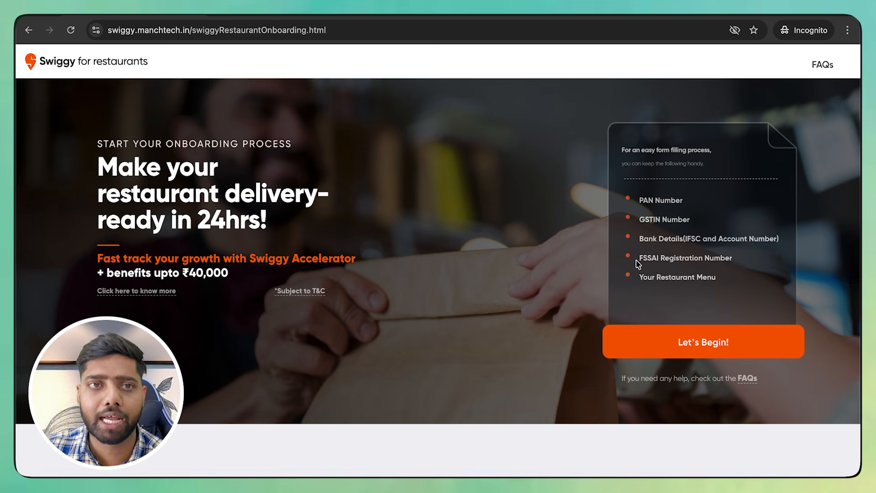
pyautogui.tripleClick(638, 261)
pyautogui.click(638, 262)
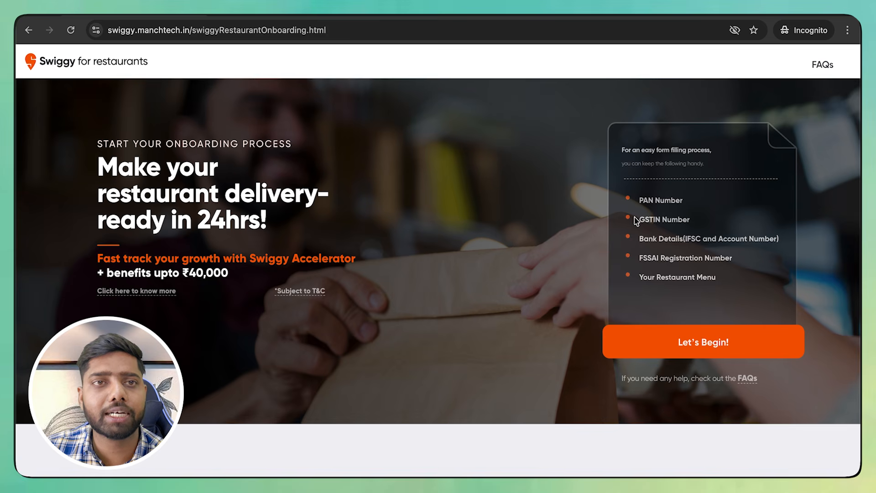
# Step: Begin the onboarding process and save the restaurant name as ANIKA SWEET SHOP
pyautogui.click(644, 340)
pyautogui.click(575, 172)
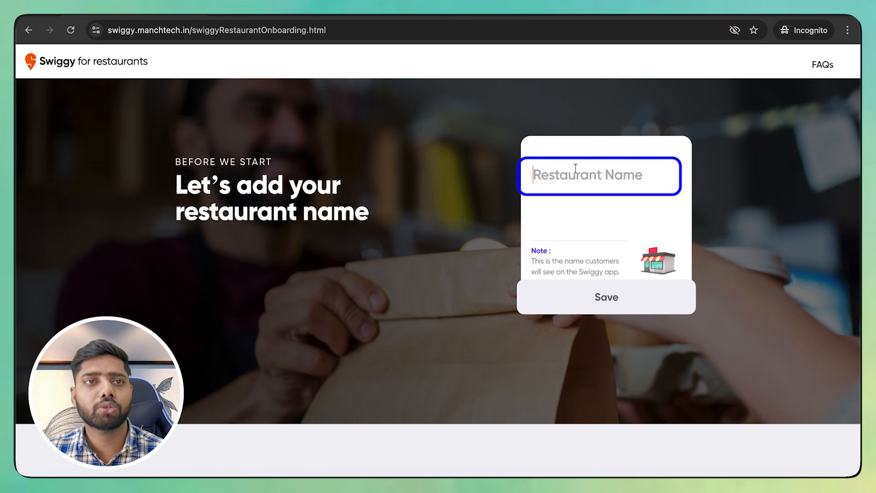
pyautogui.write('ANIKA SWEET SHOP')
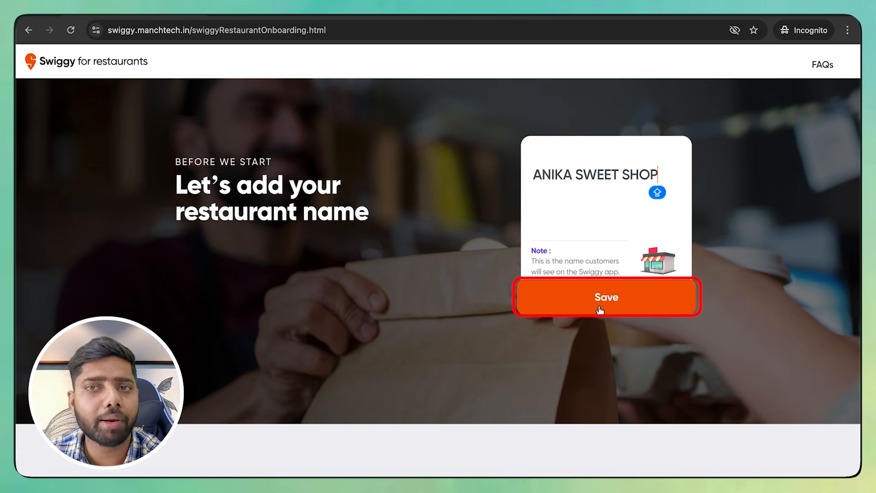
pyautogui.click(599, 304)
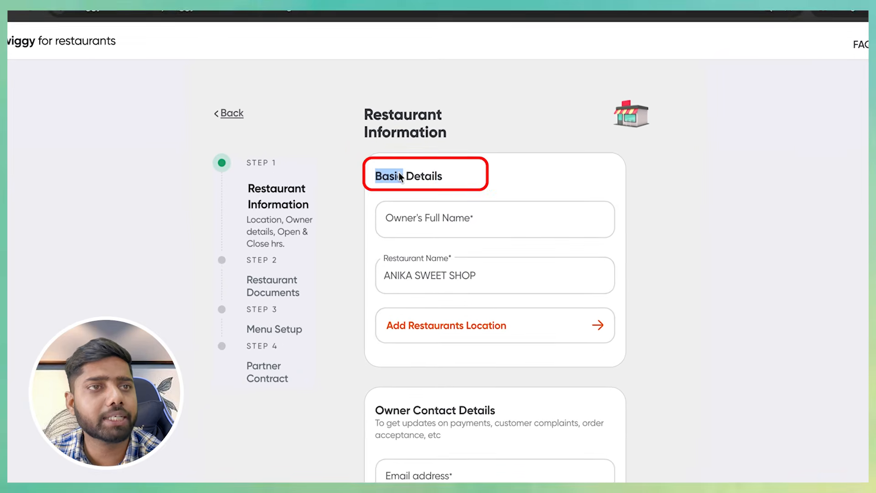
# Step: Add the restaurant's location using GPS, allowing location access while visiting the site, and confirm the pinned spot as the restaurant
pyautogui.click(446, 214)
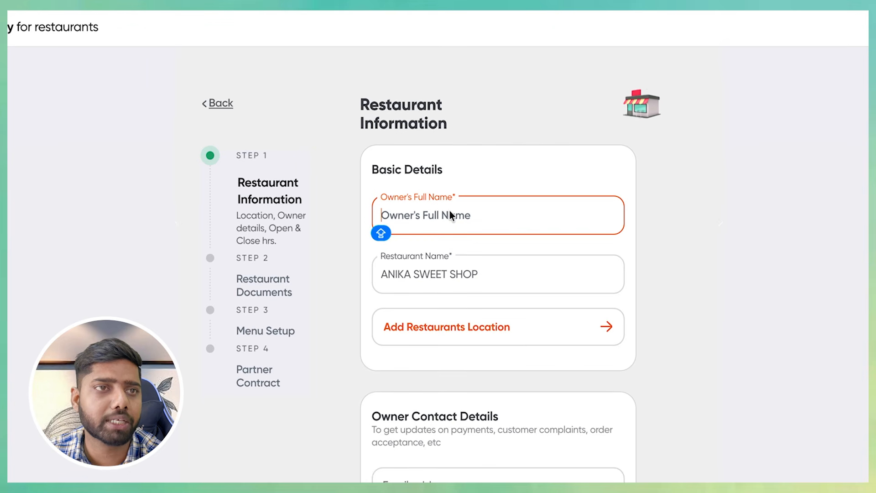
pyautogui.click(450, 271)
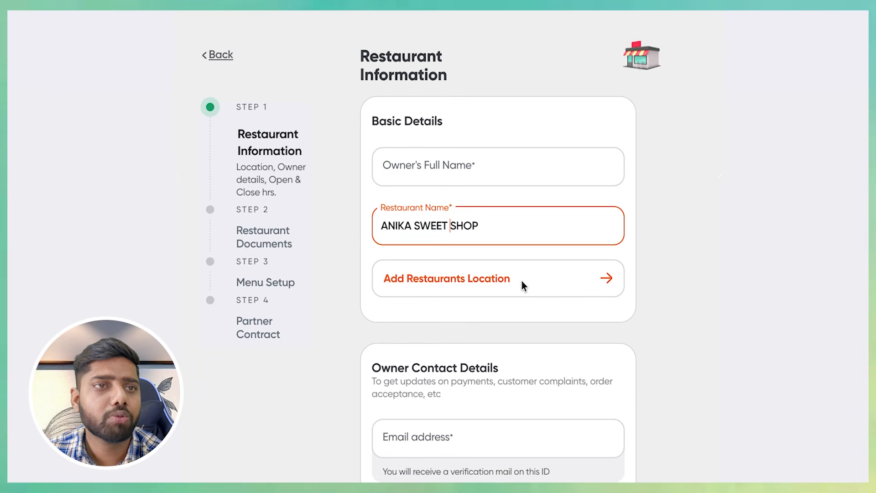
pyautogui.click(545, 279)
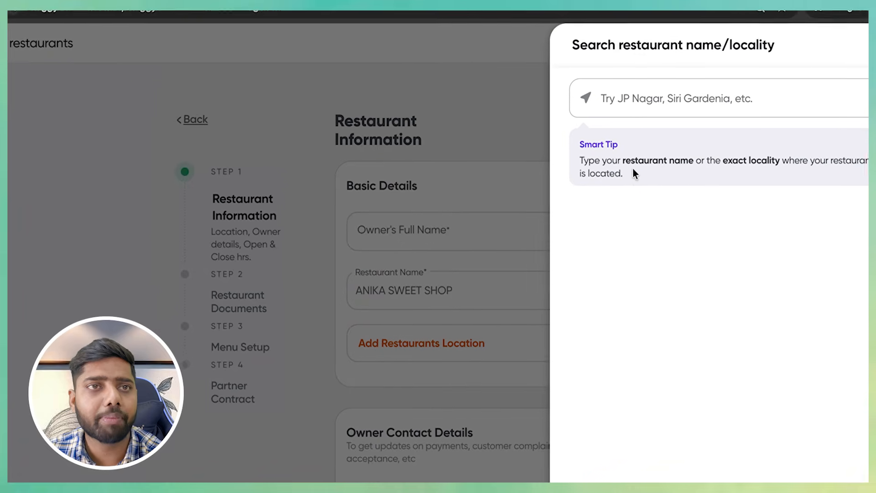
pyautogui.click(623, 135)
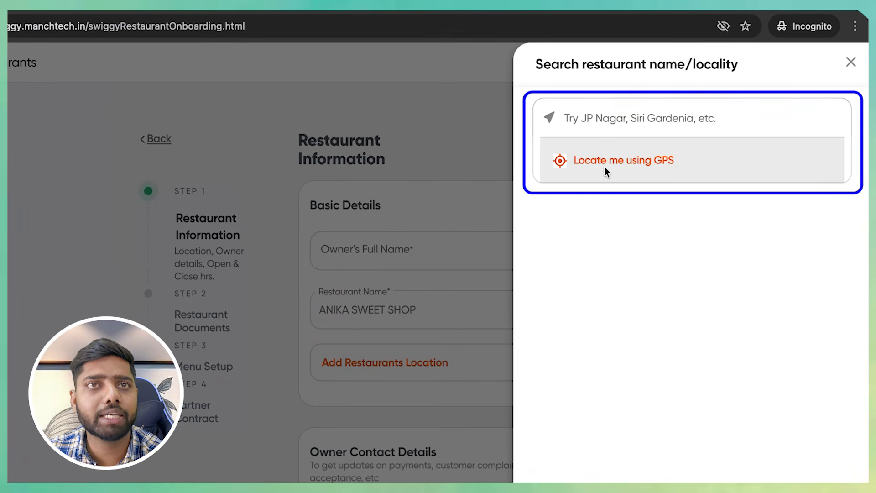
pyautogui.click(605, 169)
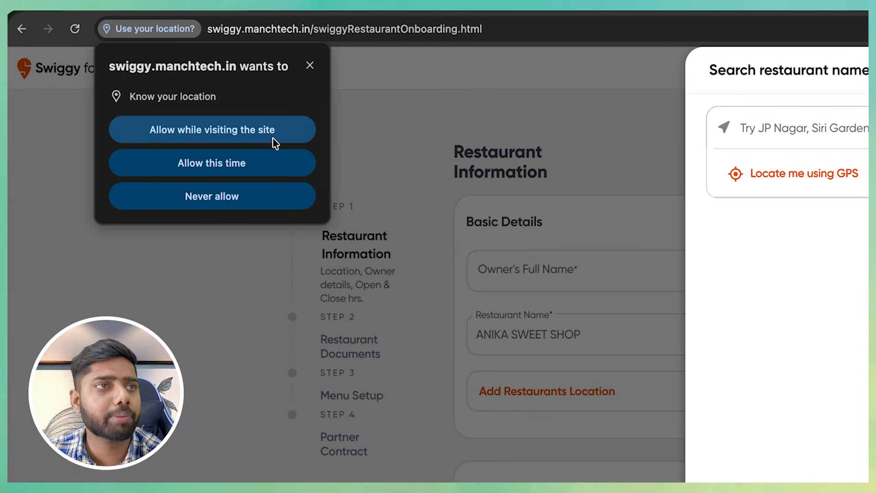
pyautogui.click(132, 130)
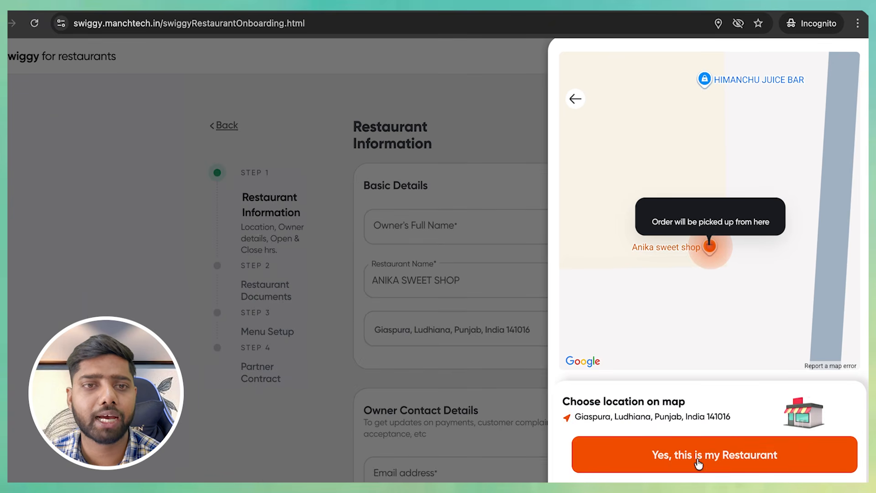
pyautogui.click(698, 464)
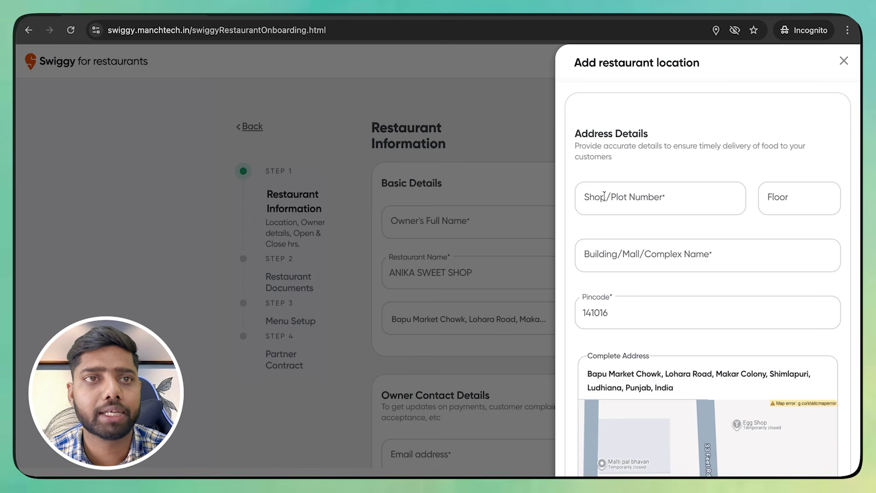
# Step: Examine the restaurant location form, from the shop number and address details to the landmark, directions and front photo options
pyautogui.click(604, 197)
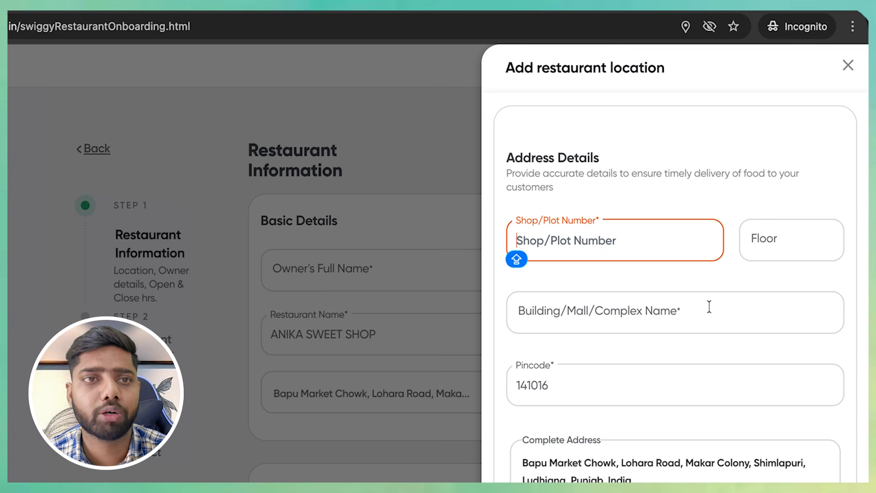
pyautogui.scroll(-5, 704, 310)
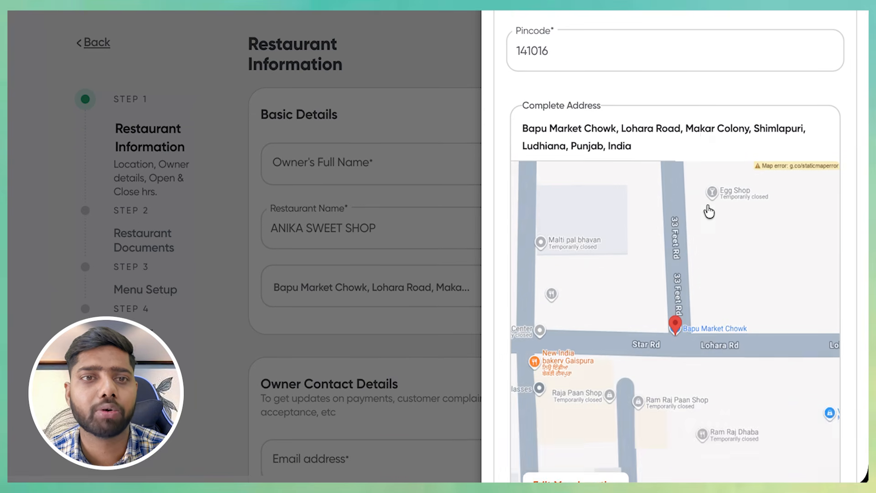
pyautogui.scroll(-8, 817, 248)
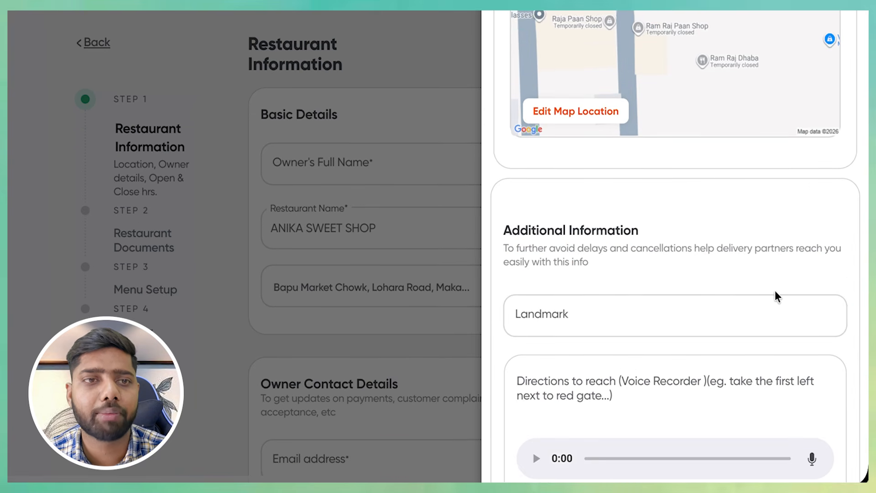
pyautogui.click(658, 283)
pyautogui.scroll(-3, 655, 287)
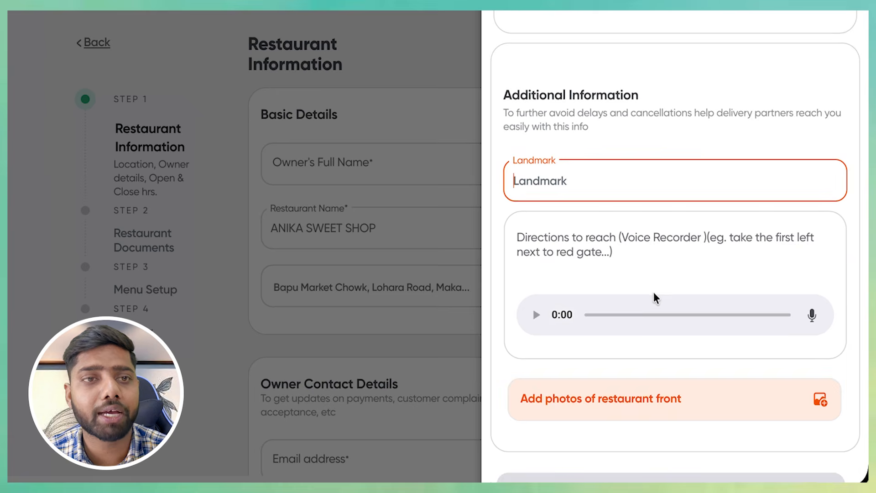
pyautogui.scroll(-2, 656, 294)
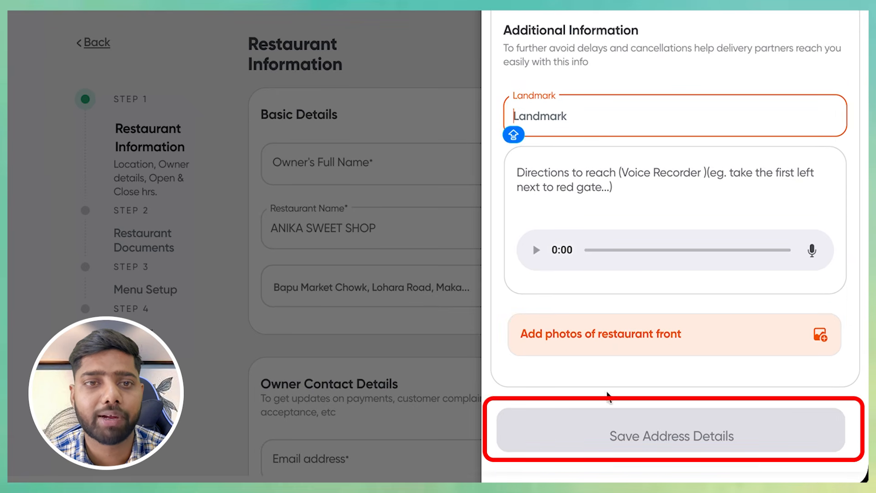
pyautogui.click(618, 411)
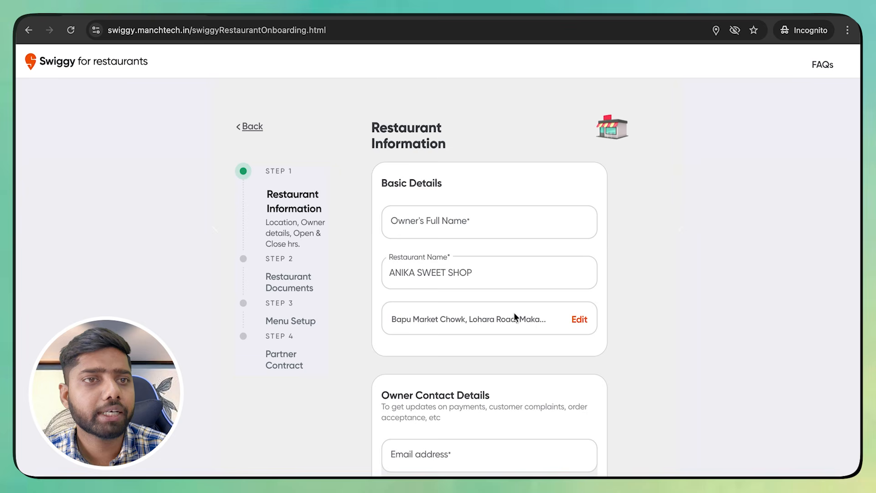
# Step: Examine the basic details and owner contact details, including the restaurant address, email address, mobile number and WhatsApp number options
pyautogui.moveTo(390, 323); pyautogui.dragTo(543, 319)
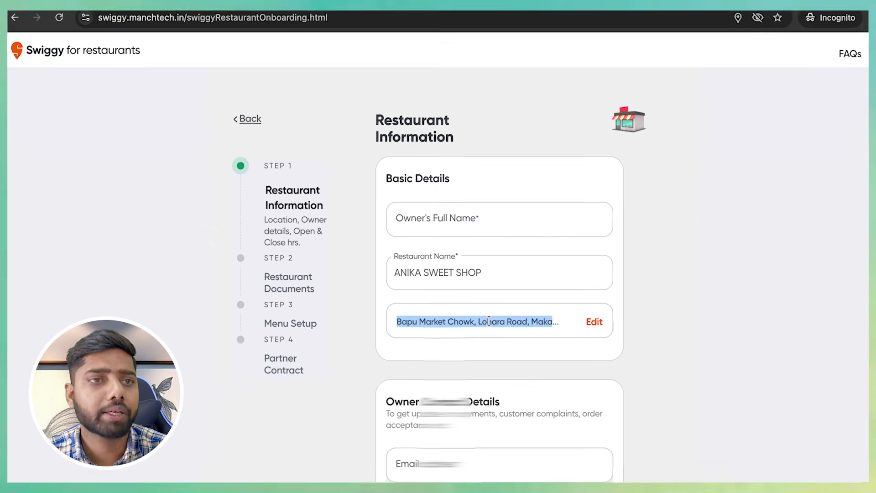
pyautogui.click(740, 385)
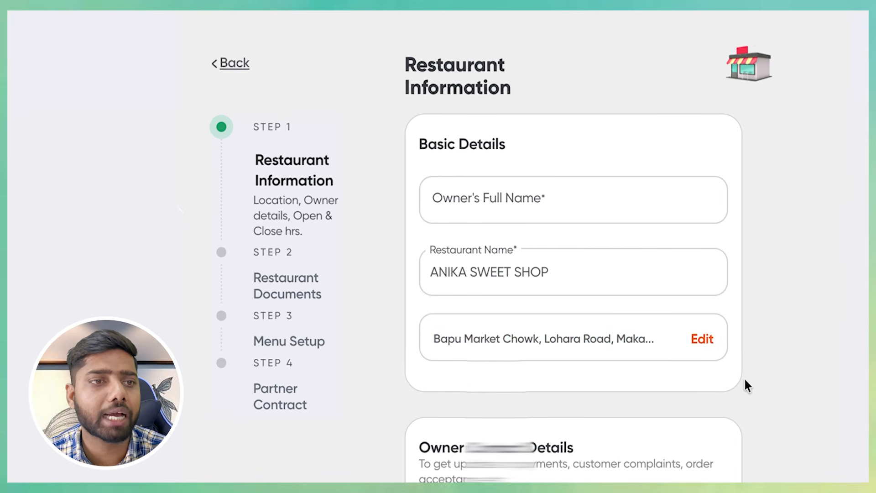
pyautogui.scroll(-5, 740, 379)
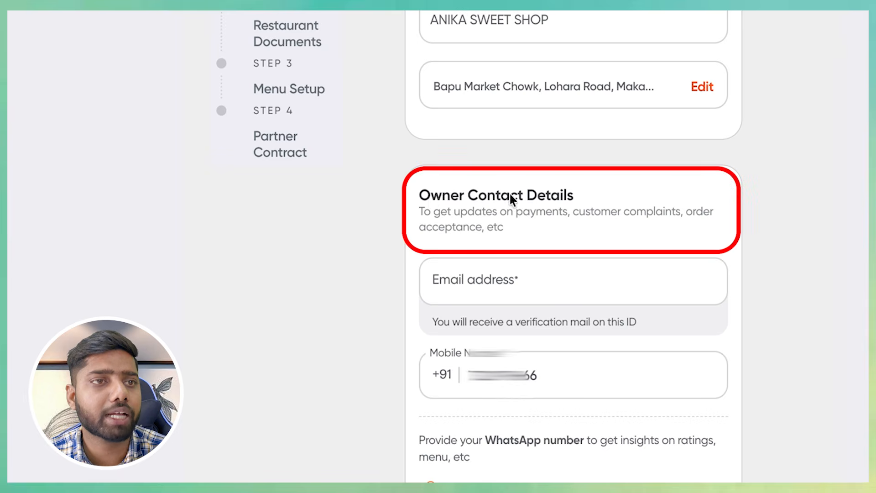
pyautogui.click(503, 281)
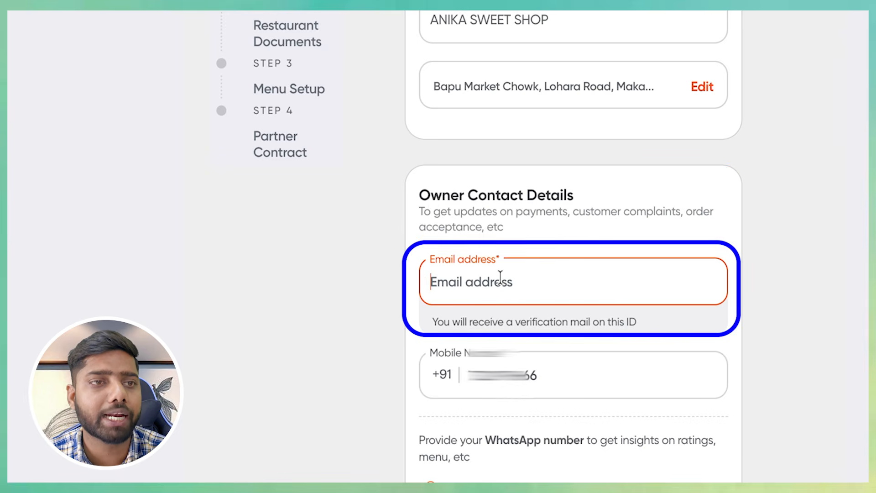
pyautogui.click(539, 367)
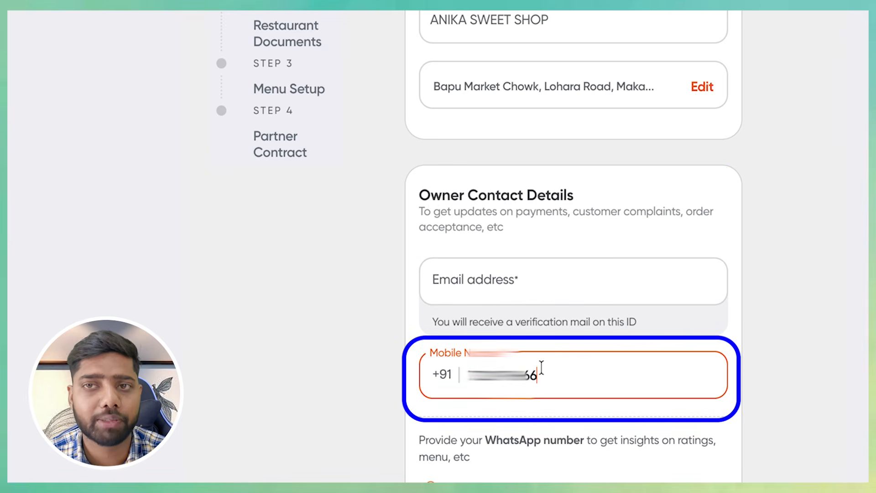
pyautogui.hotkey('ctrl', 'a')
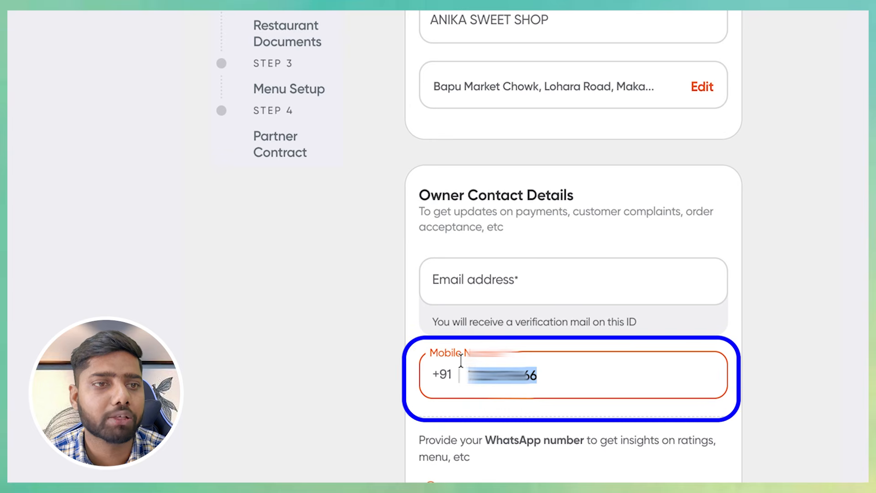
pyautogui.click(484, 371)
pyautogui.scroll(-1, 475, 410)
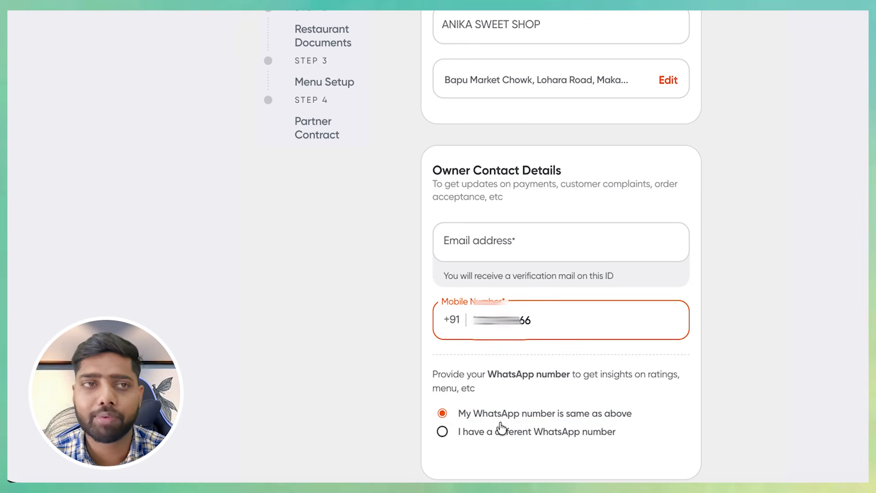
pyautogui.click(524, 243)
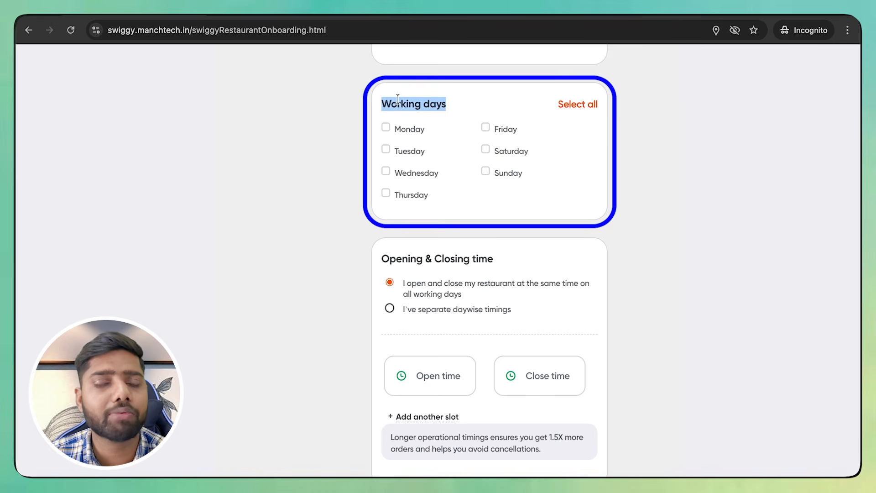
# Step: Mark all seven days as working days and set the restaurant's opening time to 9:00 AM
pyautogui.click(400, 98)
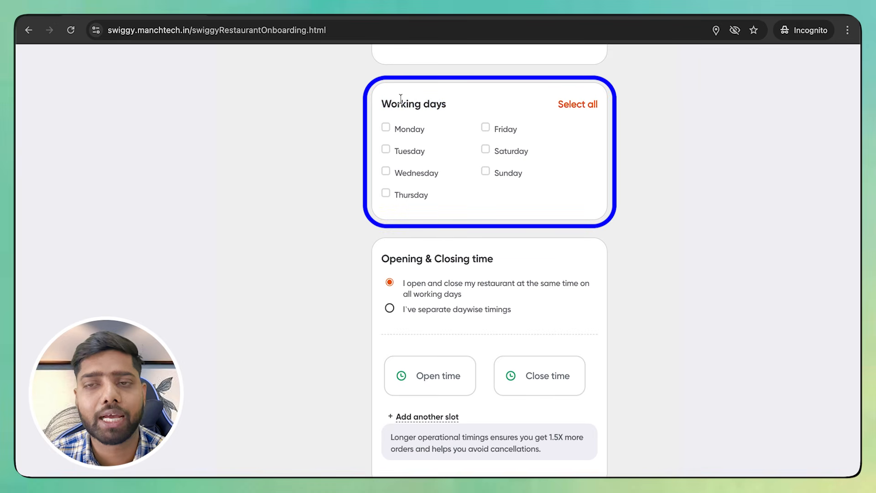
pyautogui.click(587, 108)
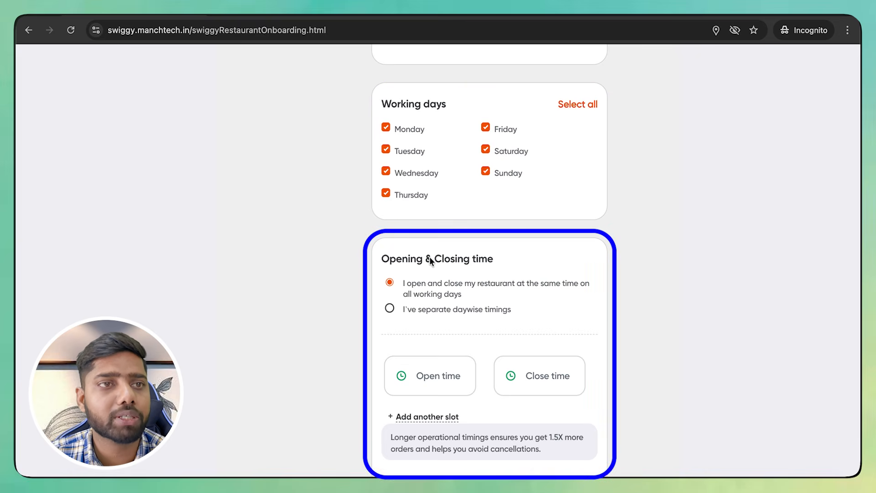
pyautogui.click(420, 368)
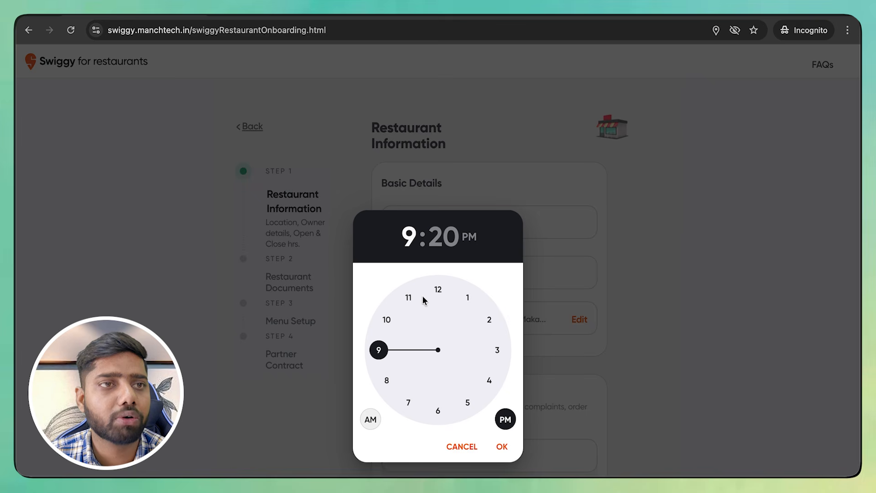
pyautogui.click(456, 242)
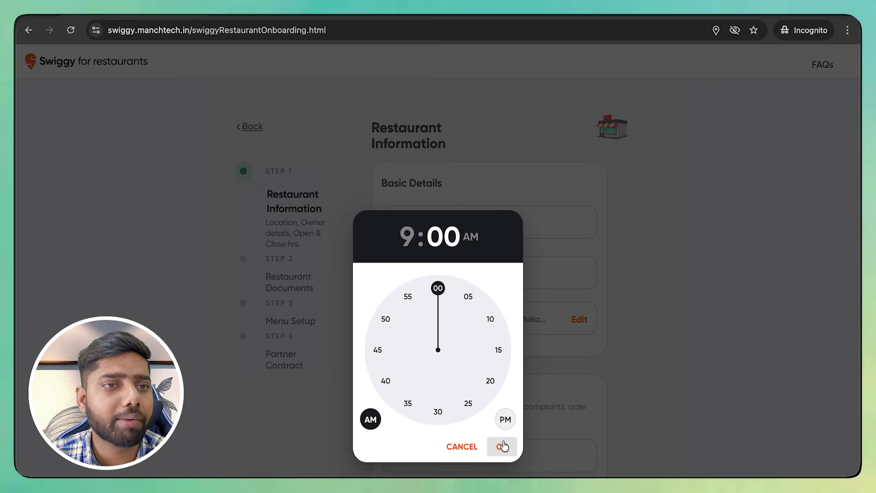
pyautogui.click(502, 446)
# Step: Set the restaurant's closing time to 8:00 PM and proceed to the restaurant documents stage
pyautogui.scroll(-10, 508, 357)
pyautogui.click(525, 305)
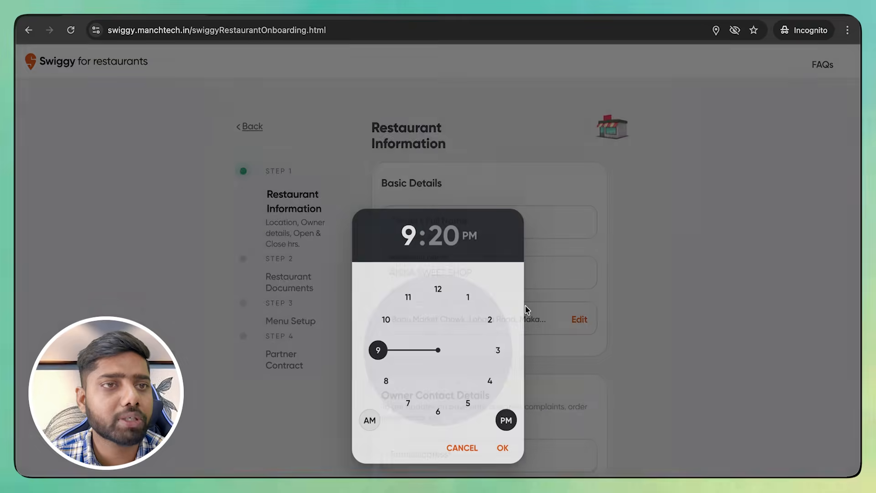
pyautogui.click(387, 381)
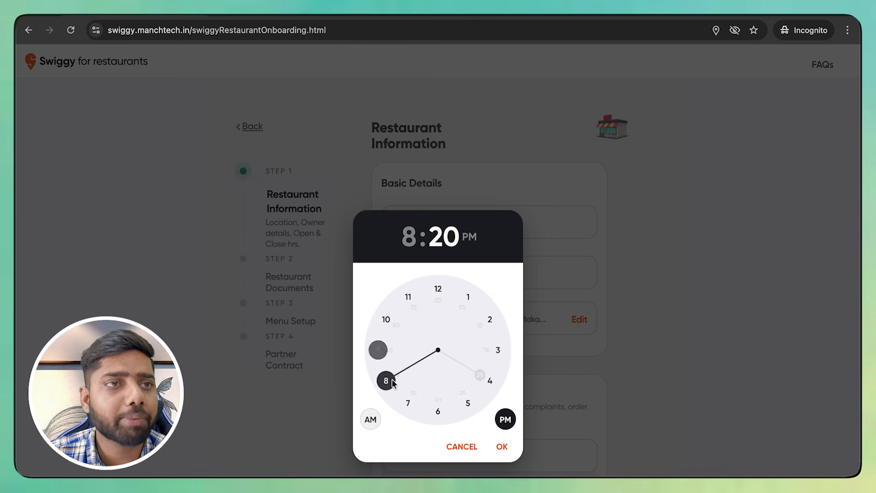
pyautogui.click(502, 446)
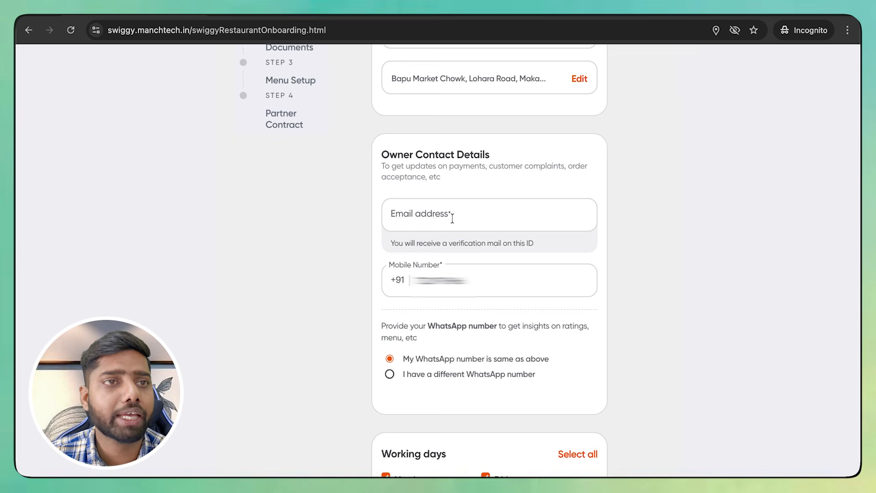
pyautogui.click(452, 218)
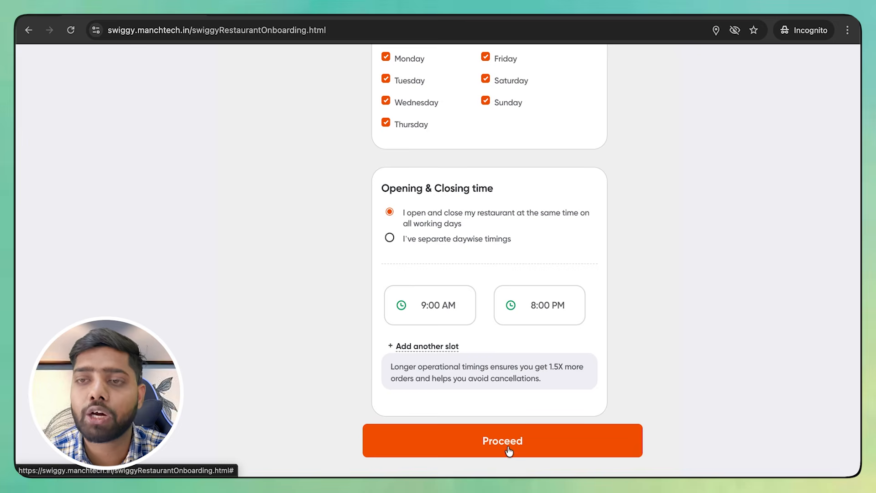
pyautogui.click(508, 444)
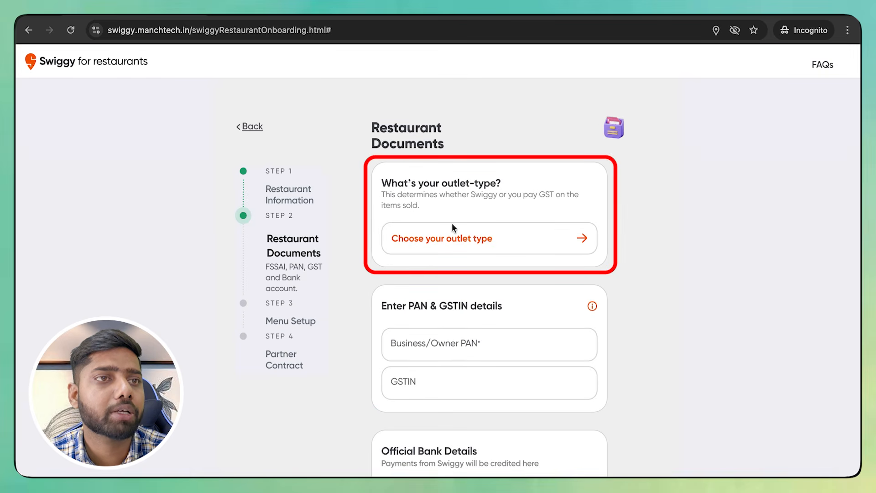
# Step: Open the outlet type choices and compare what Categories I, II and III sell and who pays the GST
pyautogui.click(582, 238)
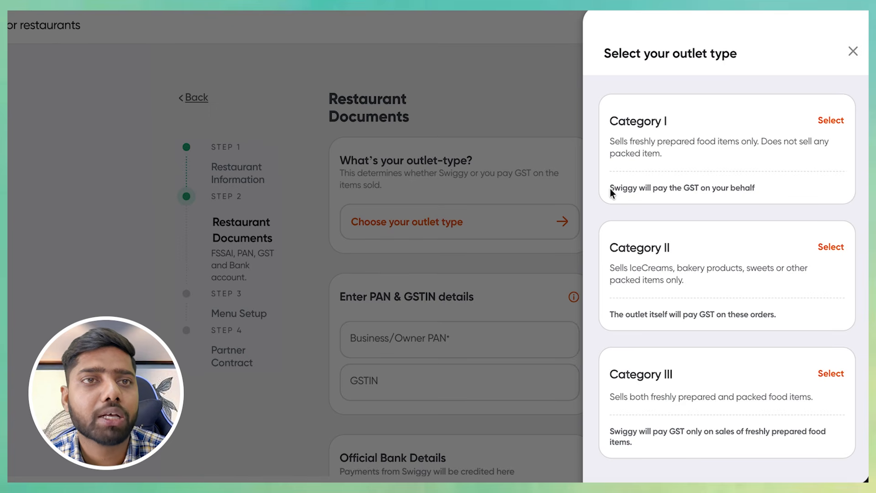
pyautogui.moveTo(610, 188); pyautogui.dragTo(703, 189)
pyautogui.tripleClick(703, 189)
pyautogui.click(702, 188)
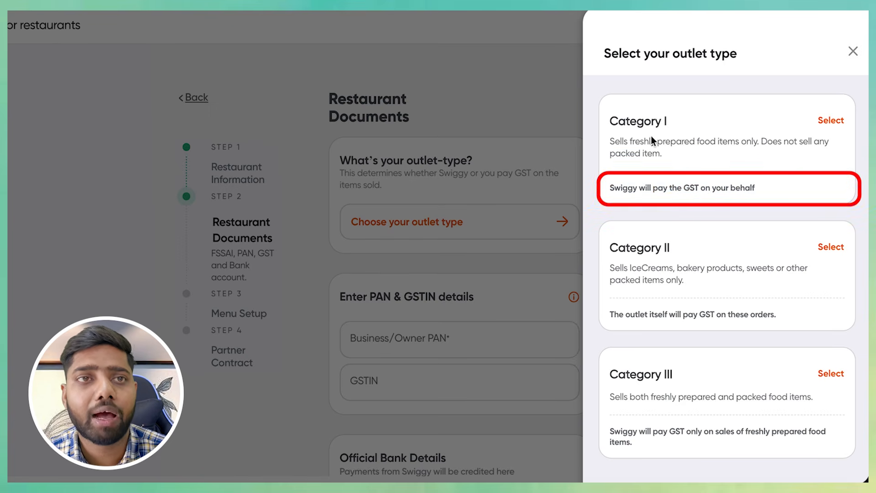
pyautogui.moveTo(610, 120); pyautogui.dragTo(658, 157)
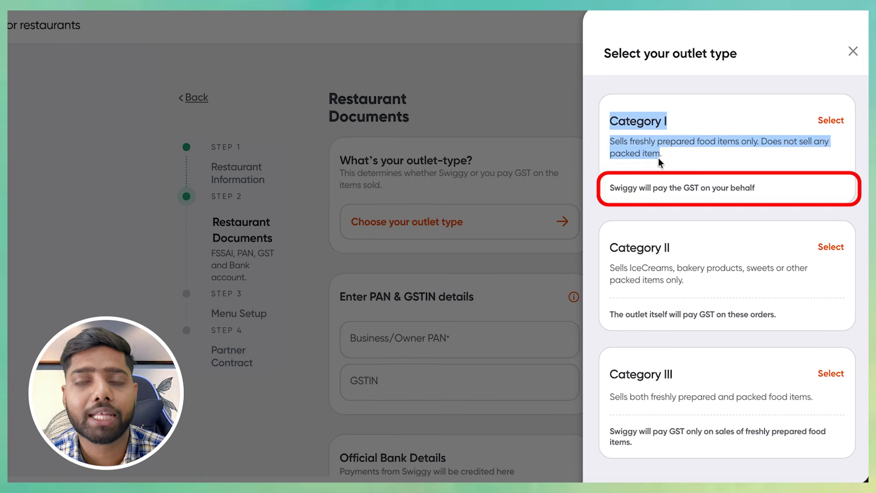
pyautogui.click(657, 158)
pyautogui.scroll(-1, 651, 343)
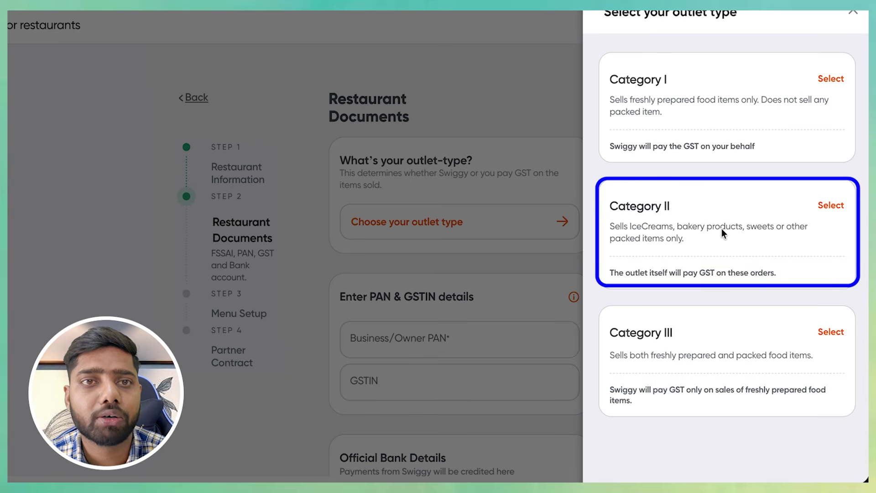
pyautogui.moveTo(686, 239); pyautogui.dragTo(612, 226)
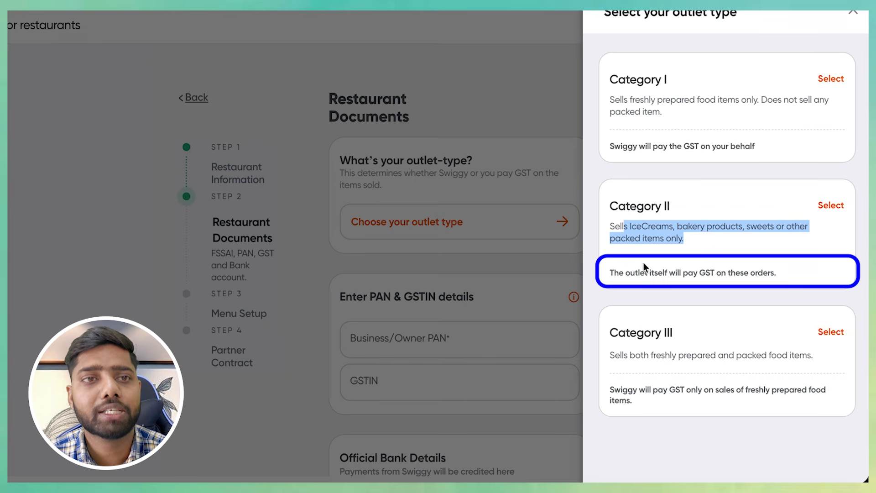
pyautogui.click(646, 280)
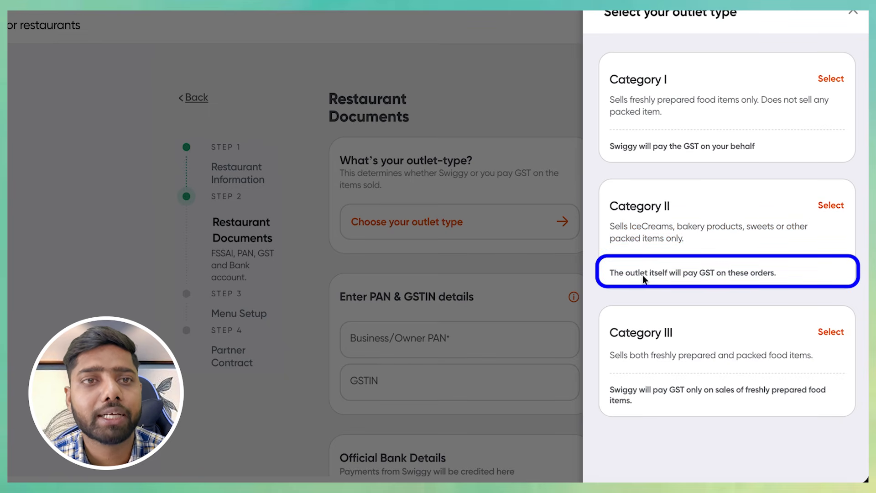
pyautogui.tripleClick(715, 270)
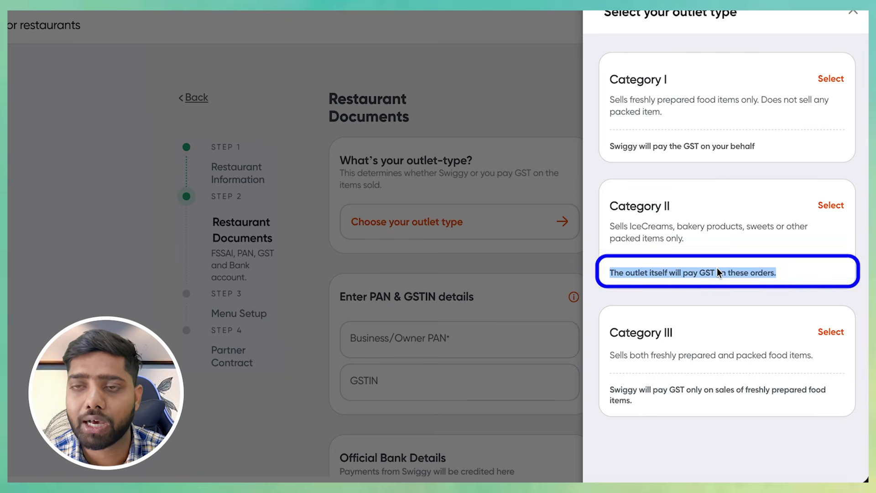
pyautogui.click(716, 267)
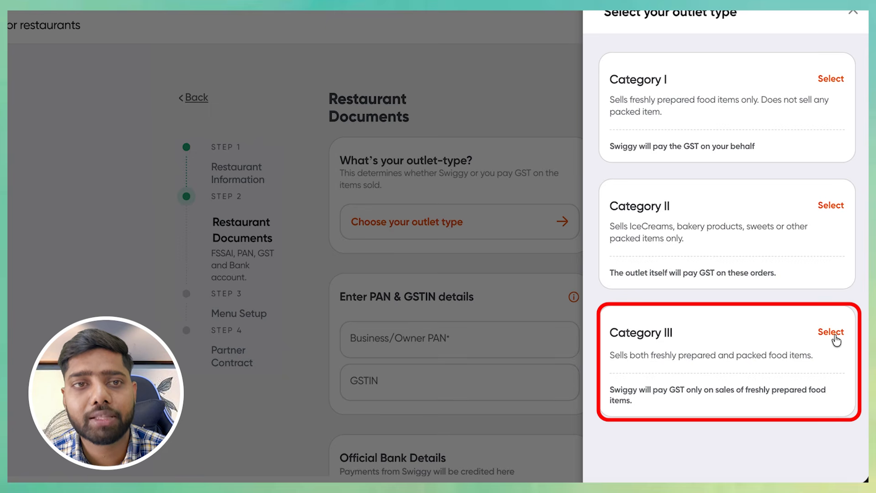
# Step: Choose Category I, for freshly prepared food items only, as the outlet type
pyautogui.scroll(1, 634, 191)
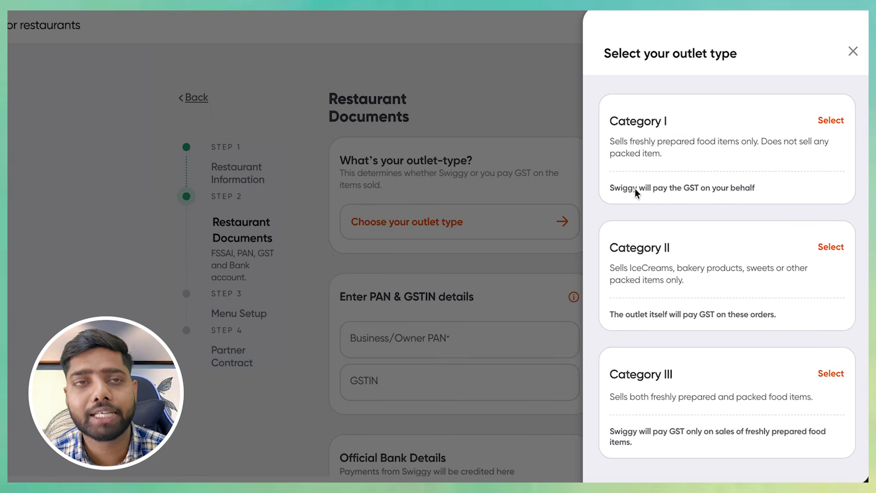
pyautogui.moveTo(618, 119); pyautogui.dragTo(650, 130)
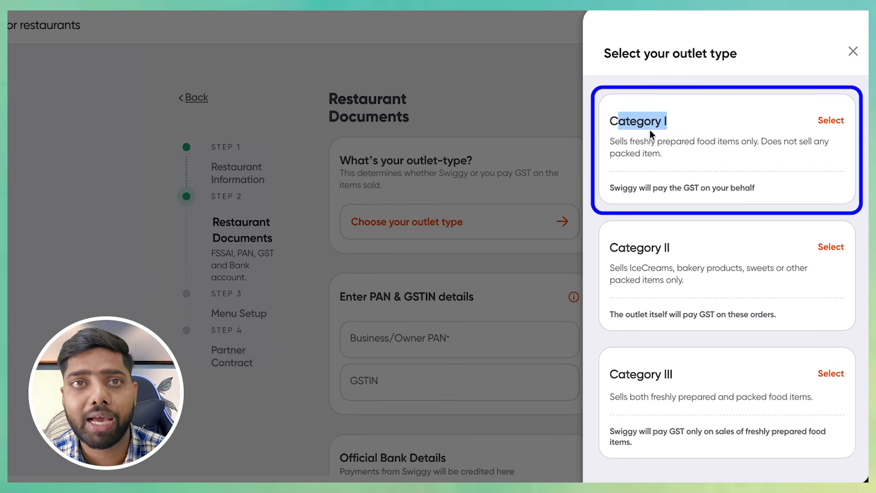
pyautogui.click(834, 123)
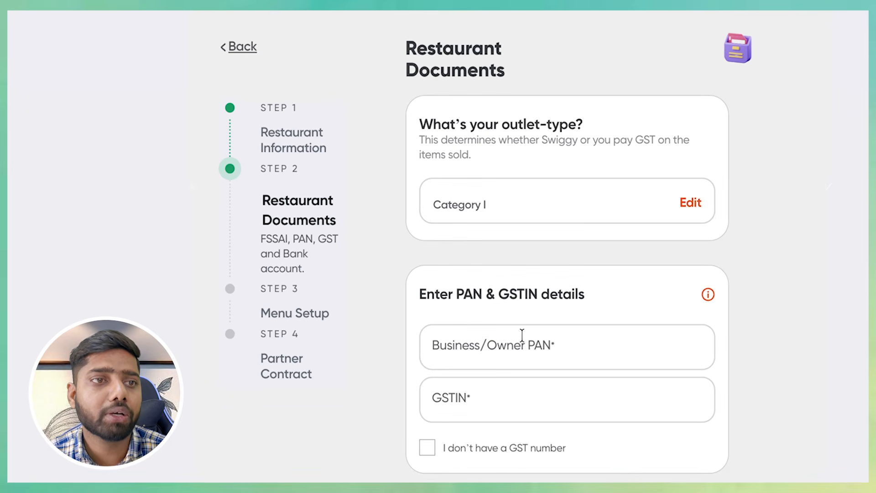
# Step: Declare in the PAN & GSTIN details that the restaurant doesn't have a GST number
pyautogui.click(484, 354)
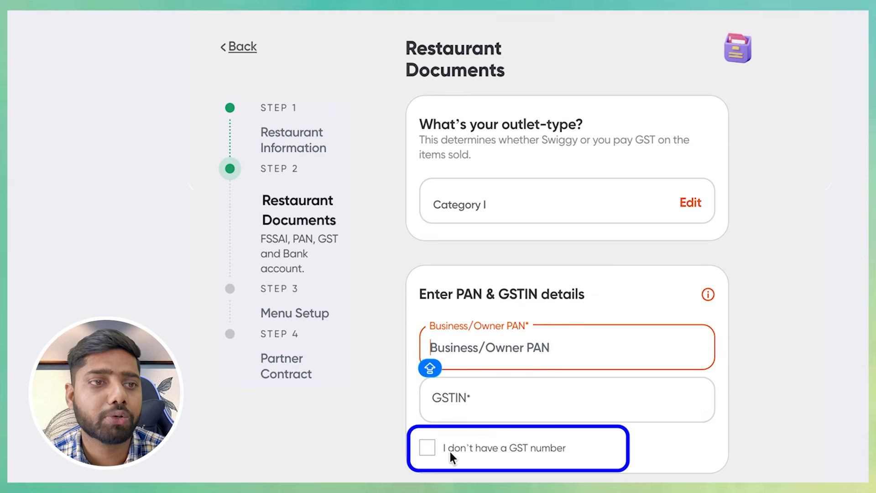
pyautogui.click(428, 449)
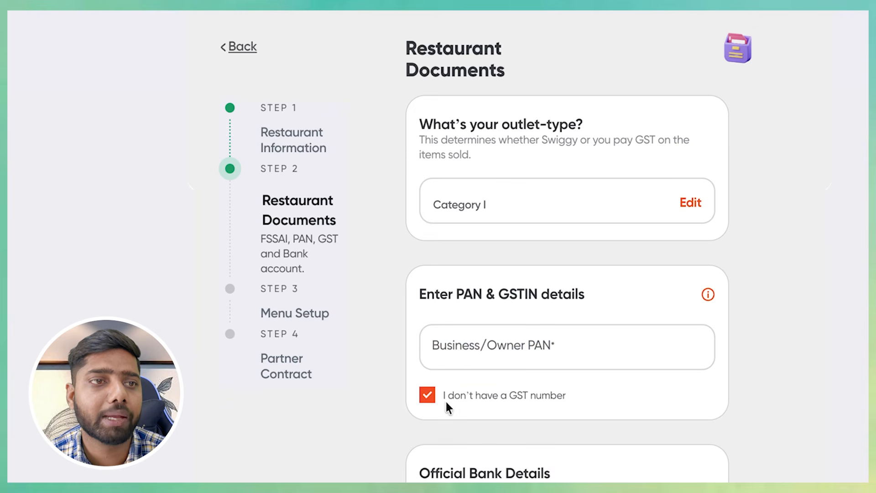
pyautogui.click(466, 349)
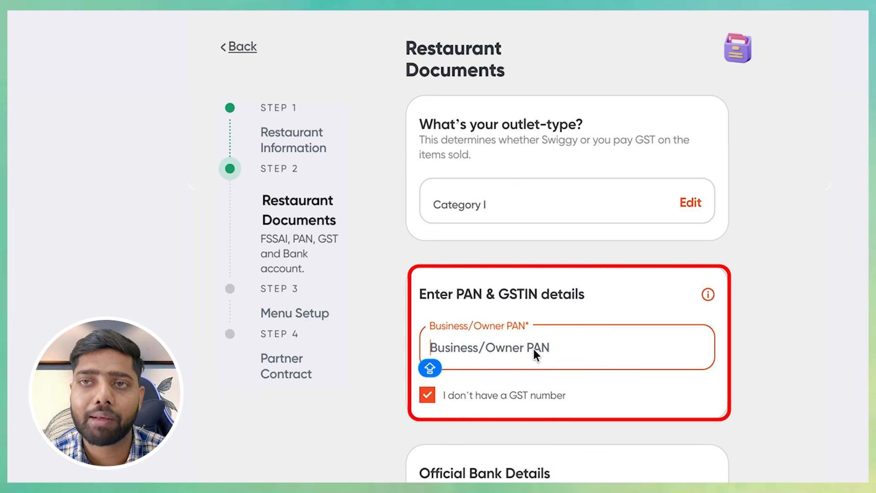
# Step: Examine the official bank details fields for IFSC code and account number, and the FSSAI certificate requirements
pyautogui.scroll(-5, 535, 351)
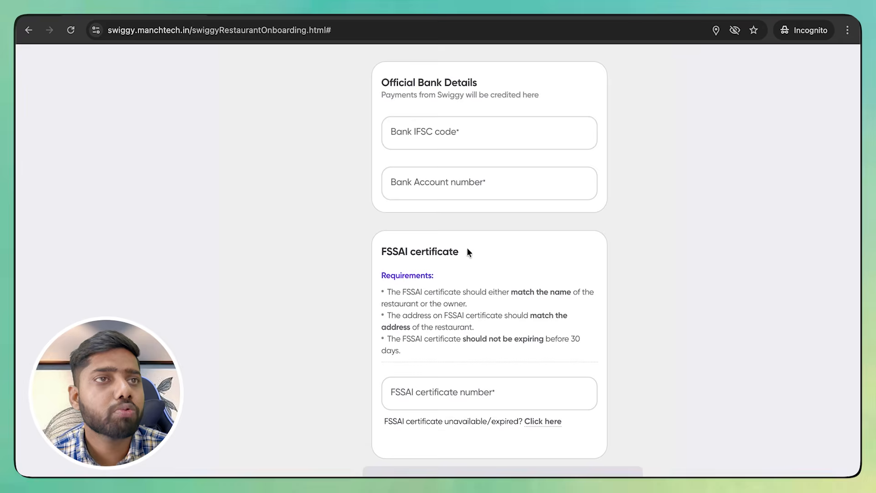
pyautogui.click(435, 132)
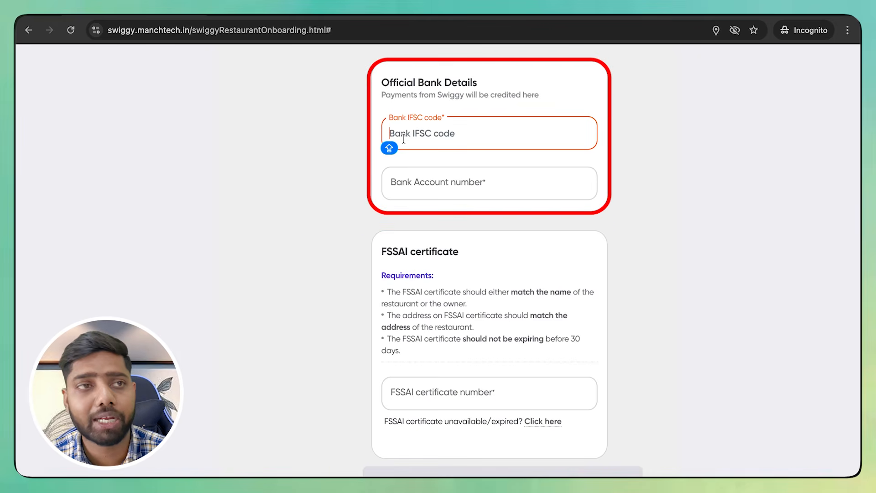
pyautogui.click(407, 177)
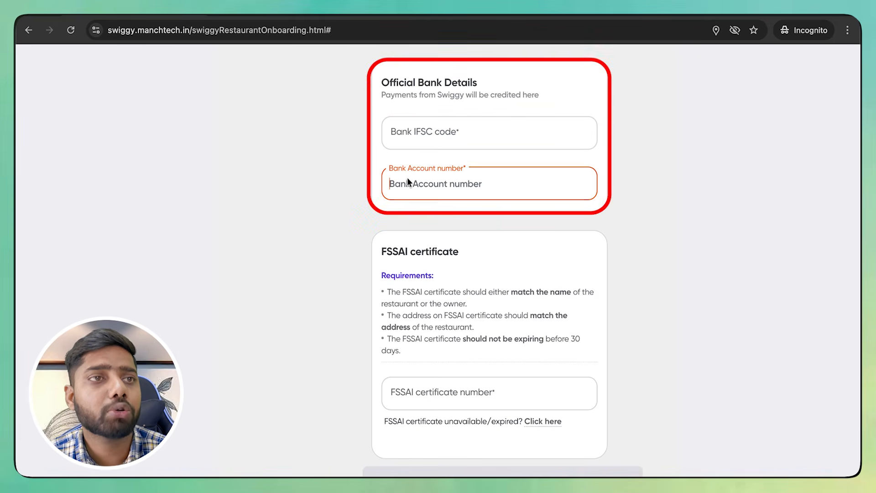
pyautogui.scroll(-1, 418, 261)
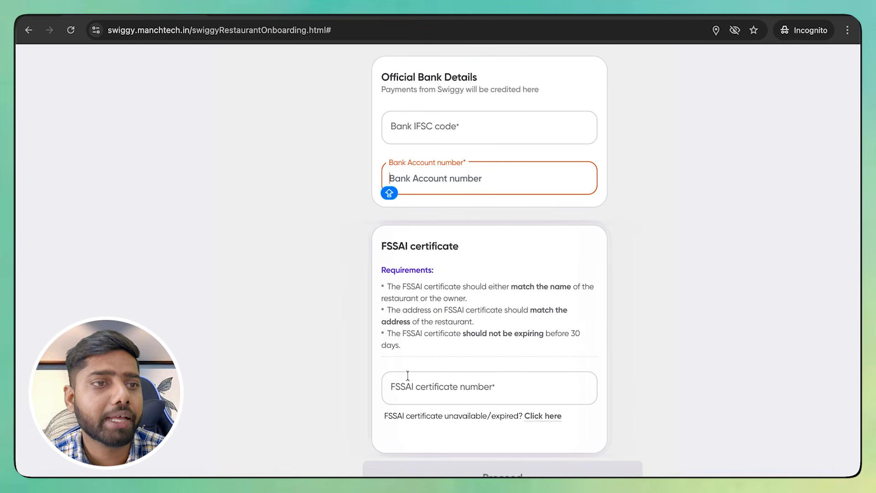
# Step: Complete the bank details and the FSSAI certificate number, and submit the restaurant documents
pyautogui.click(403, 388)
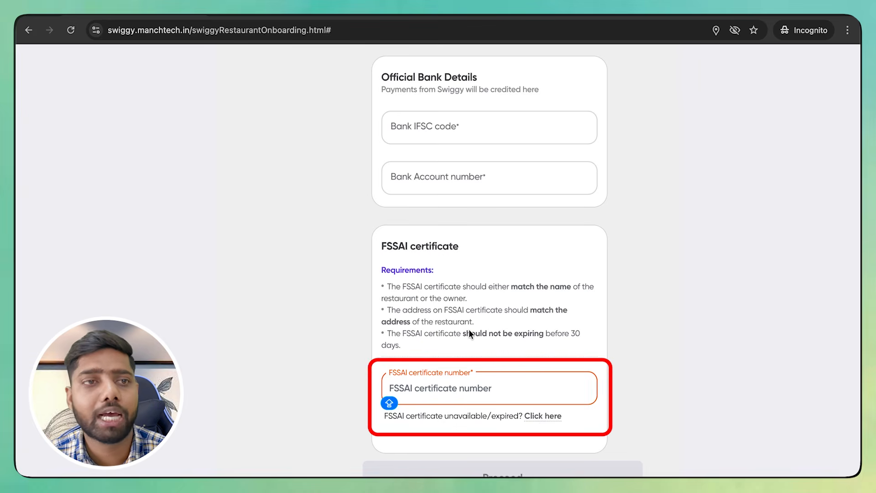
pyautogui.click(522, 338)
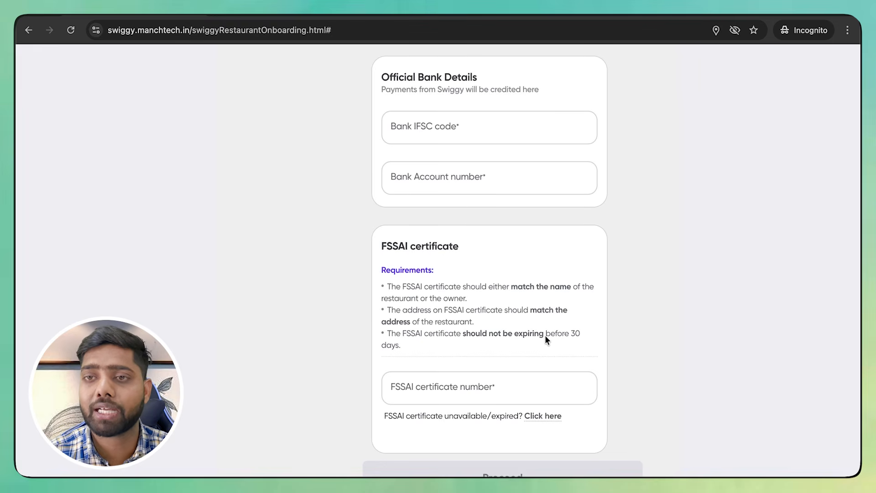
pyautogui.scroll(-1, 544, 335)
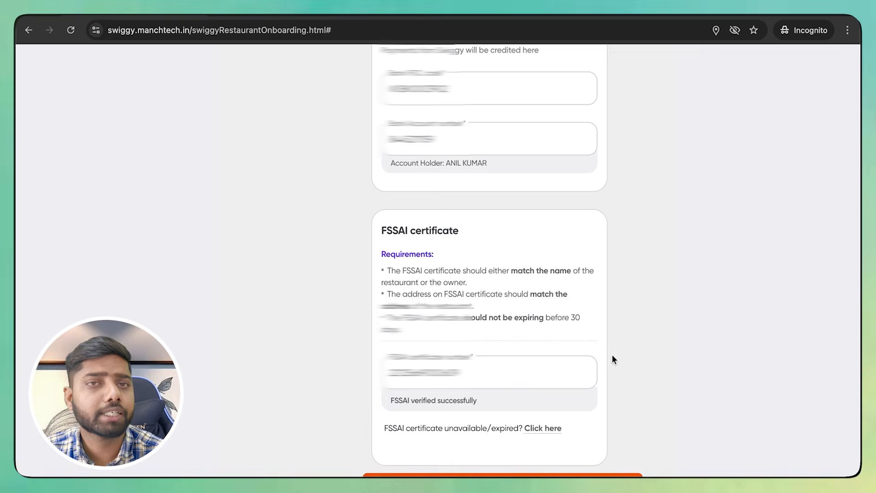
pyautogui.scroll(-1, 609, 357)
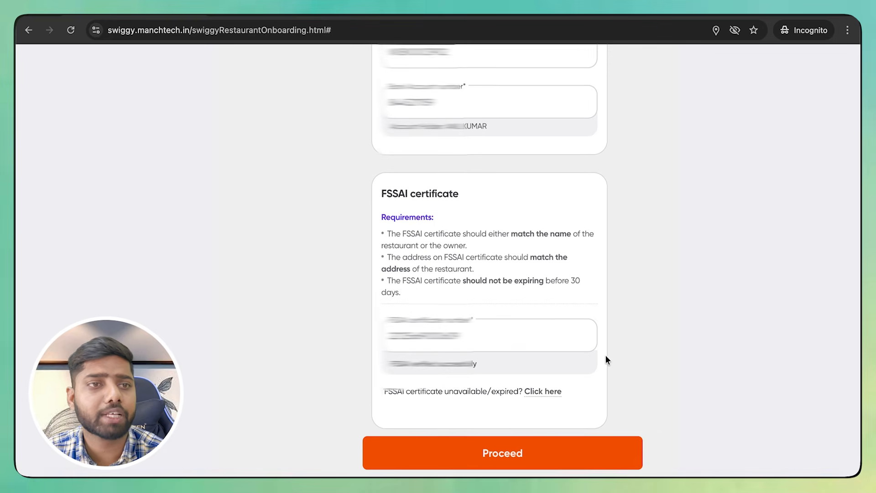
pyautogui.click(509, 443)
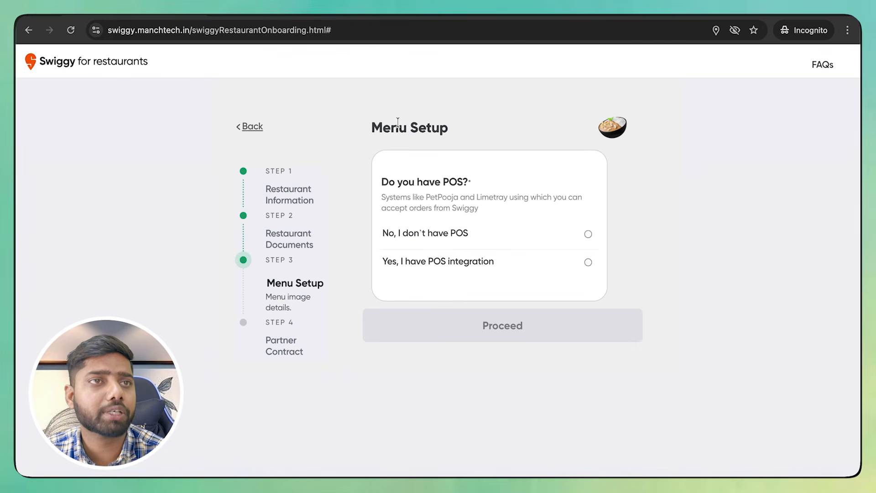
# Step: Declare in the menu setup that the restaurant doesn't have POS and that its menu is Veg Only
pyautogui.tripleClick(397, 182)
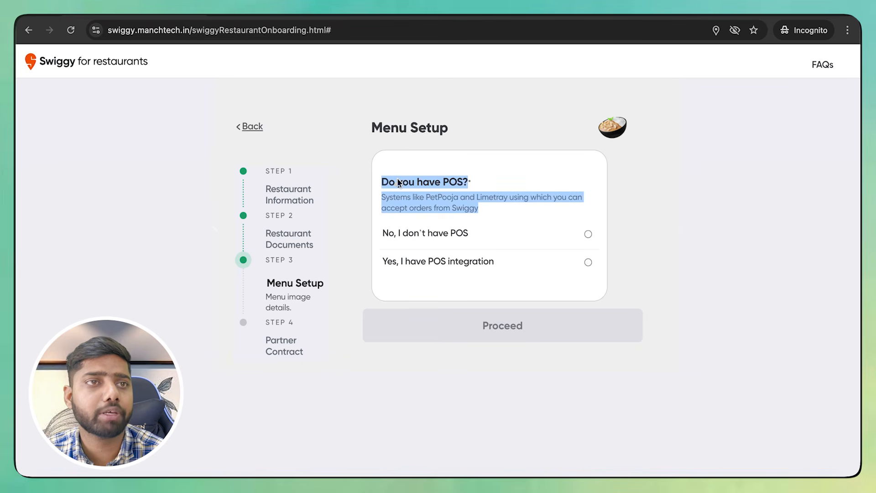
pyautogui.click(442, 188)
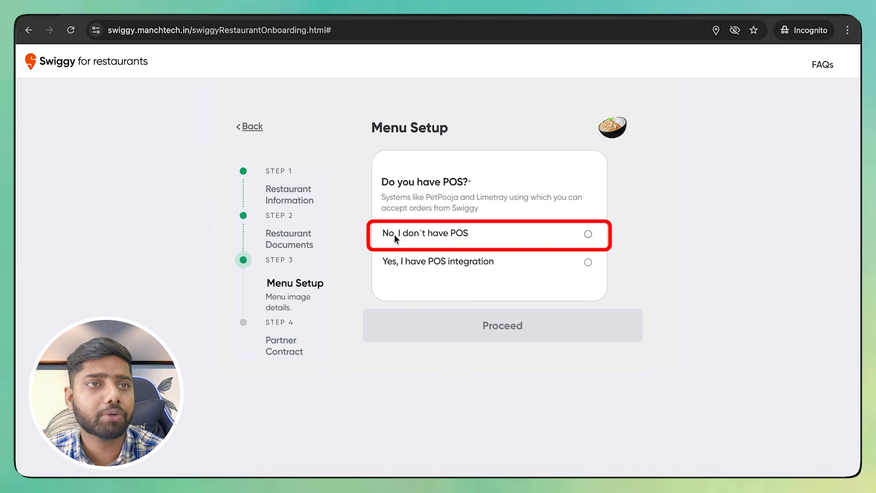
pyautogui.click(487, 232)
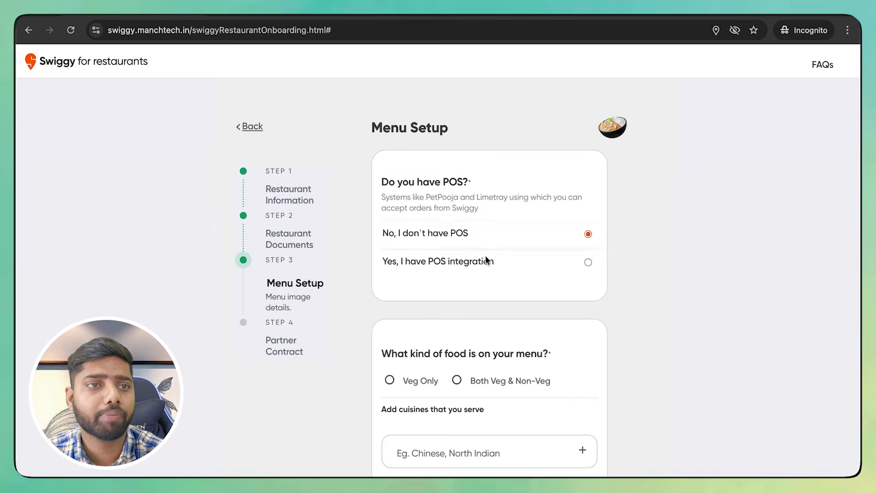
pyautogui.scroll(-3, 410, 207)
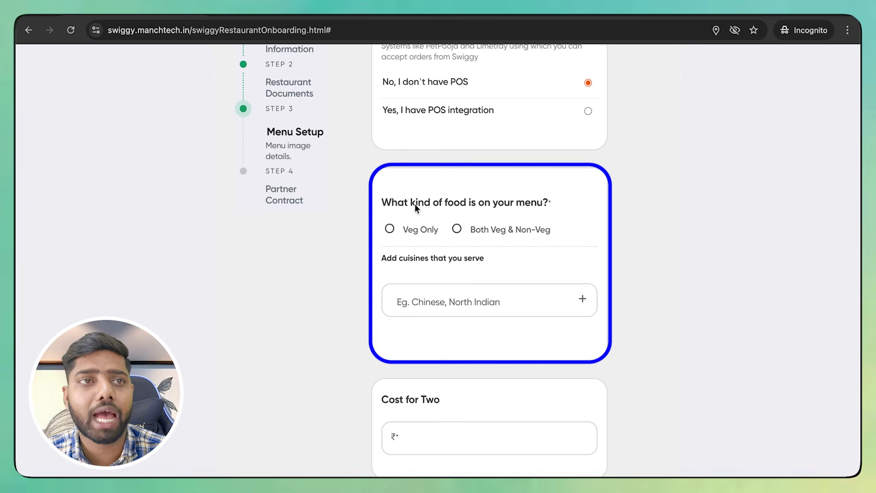
pyautogui.tripleClick(415, 207)
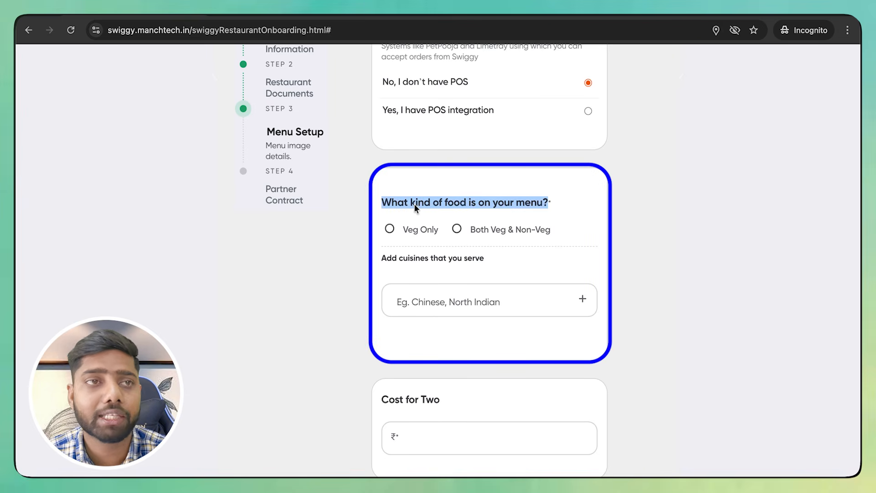
pyautogui.click(413, 204)
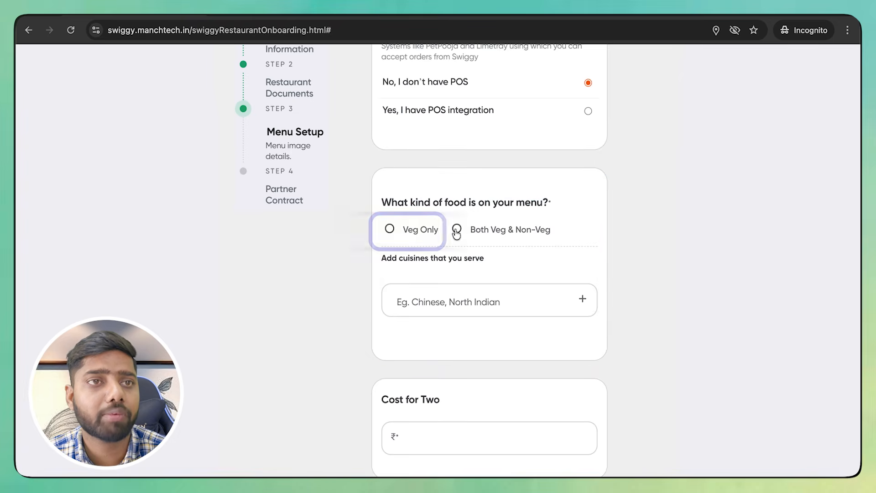
pyautogui.click(390, 230)
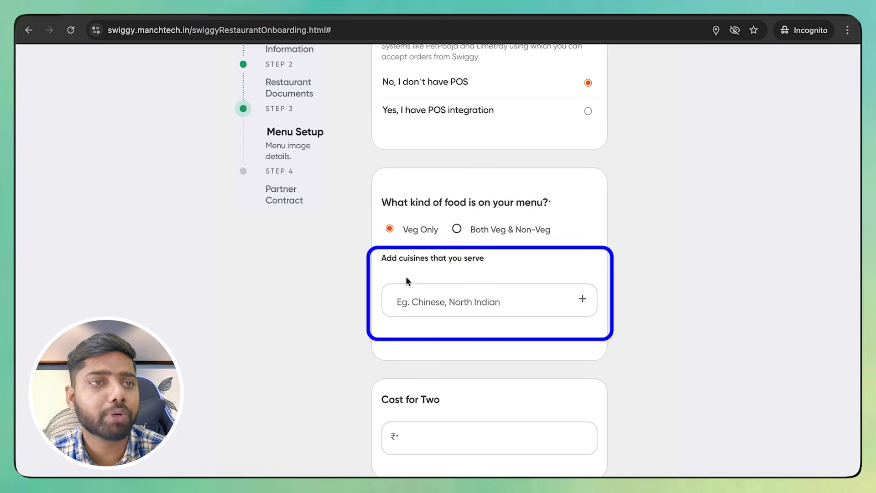
# Step: Add Snacks and Sweets as the cuisines served and confirm the selection
pyautogui.click(441, 301)
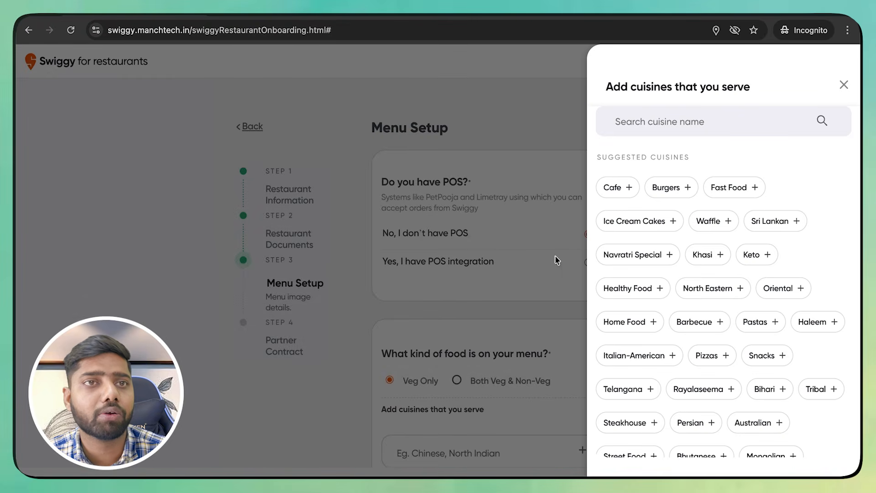
pyautogui.scroll(-3, 613, 235)
pyautogui.scroll(3, 614, 235)
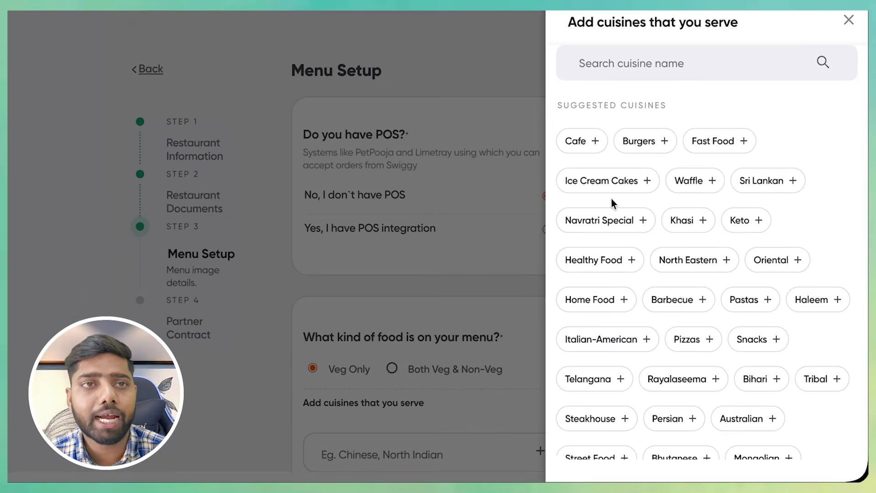
pyautogui.scroll(-5, 680, 392)
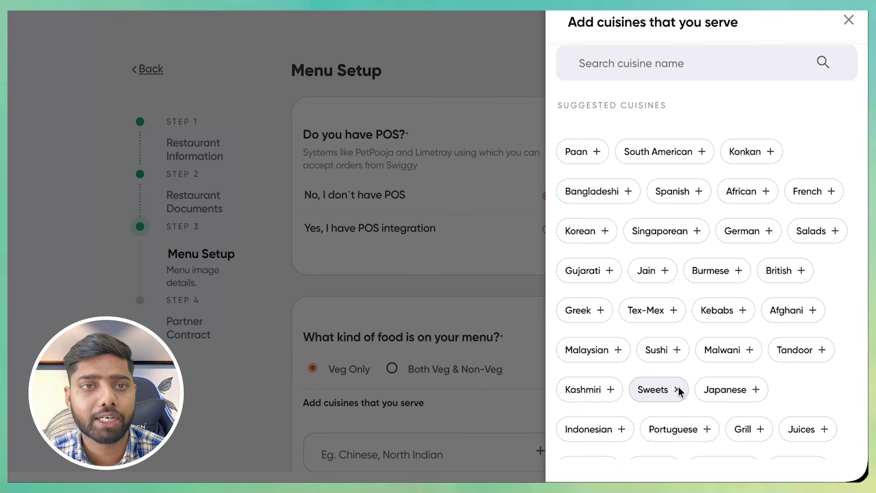
pyautogui.scroll(5, 749, 310)
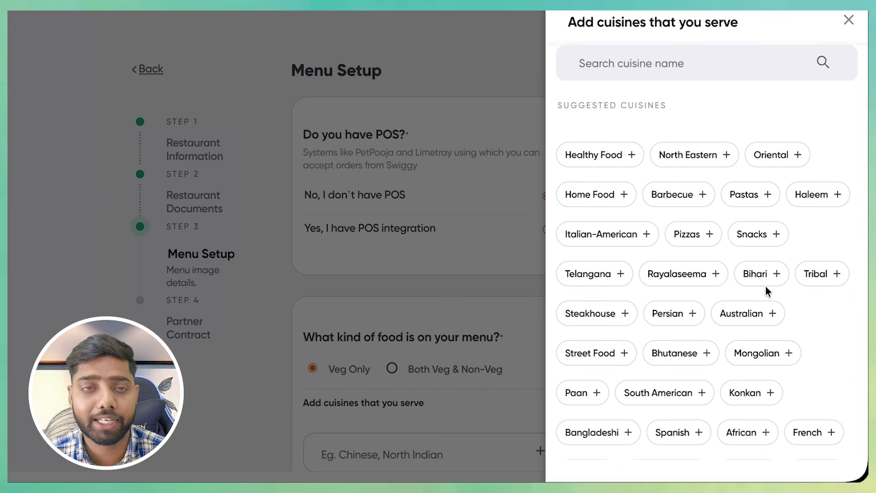
pyautogui.click(774, 276)
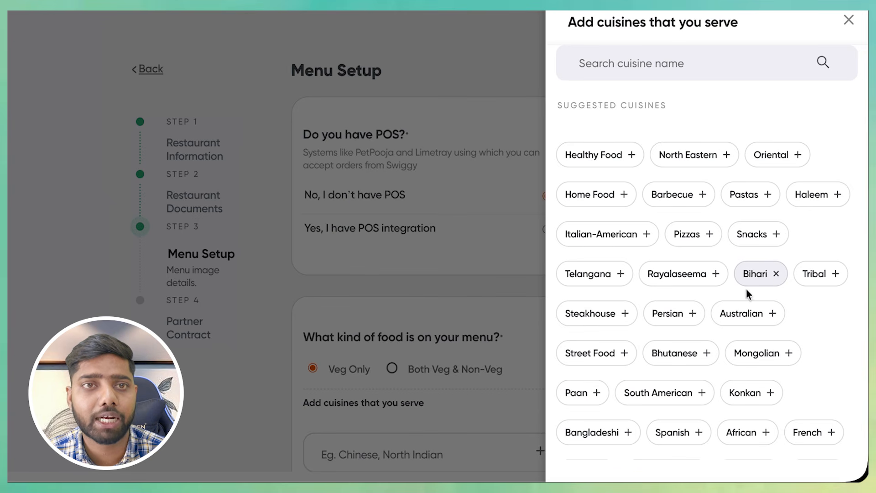
pyautogui.scroll(1, 740, 293)
pyautogui.scroll(1, 741, 293)
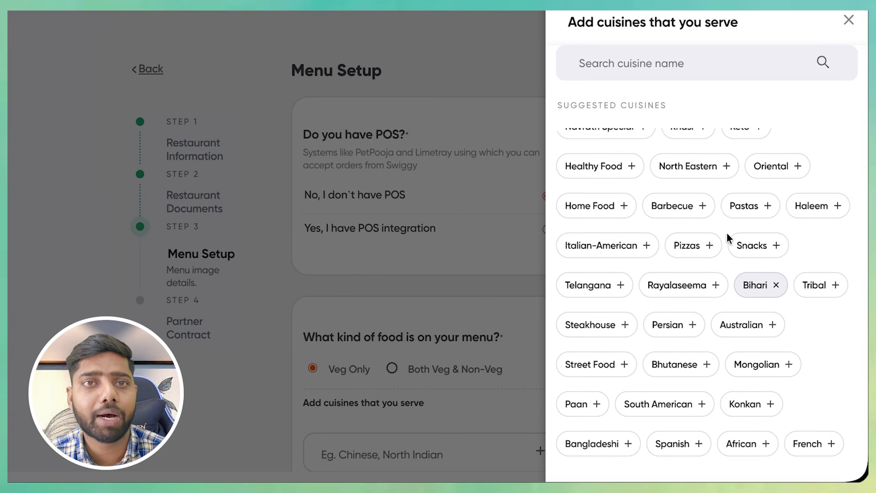
pyautogui.scroll(2, 727, 245)
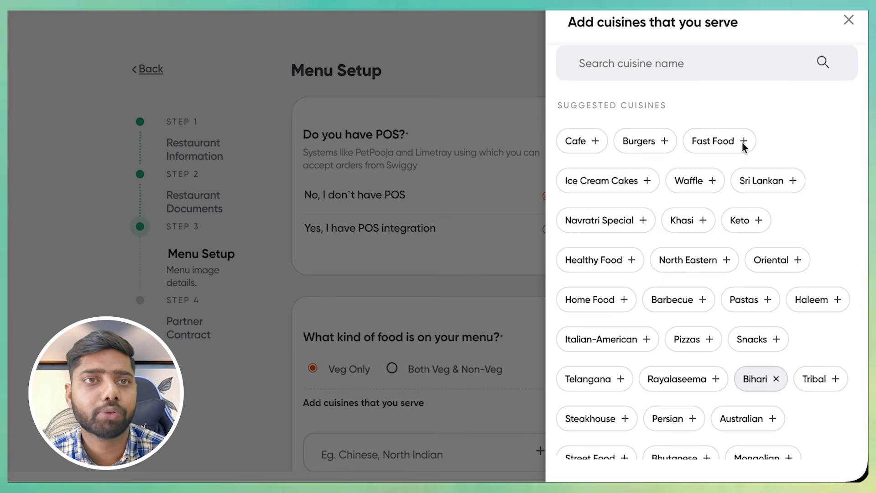
pyautogui.scroll(-10, 712, 191)
pyautogui.scroll(-1, 678, 255)
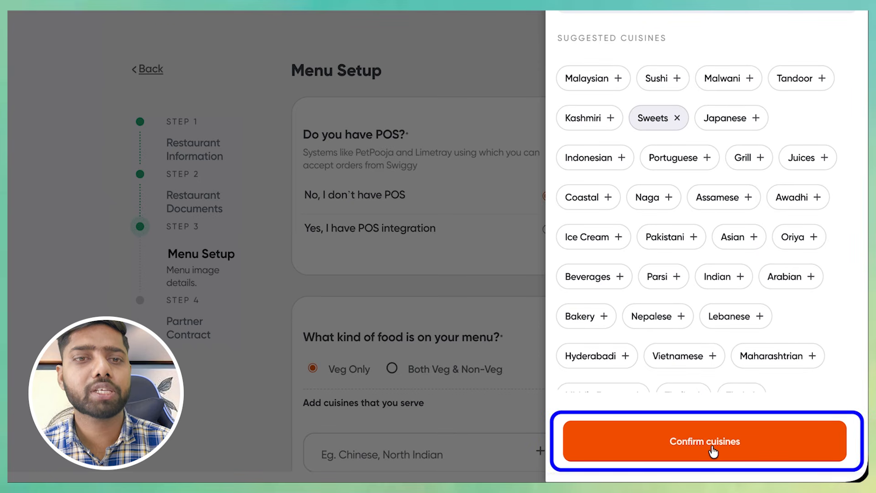
pyautogui.click(712, 445)
# Step: Set the cost for two to ₹100
pyautogui.scroll(-5, 606, 411)
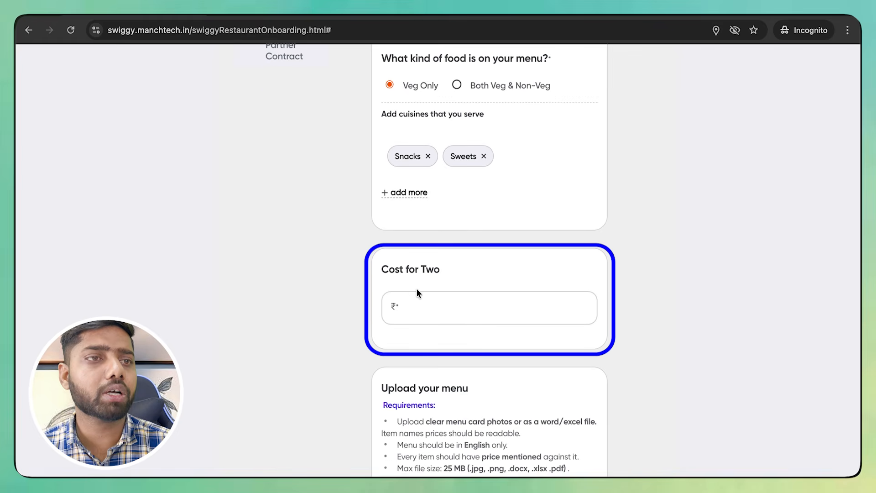
pyautogui.click(428, 301)
pyautogui.write('100')
pyautogui.scroll(-2, 445, 191)
pyautogui.click(429, 219)
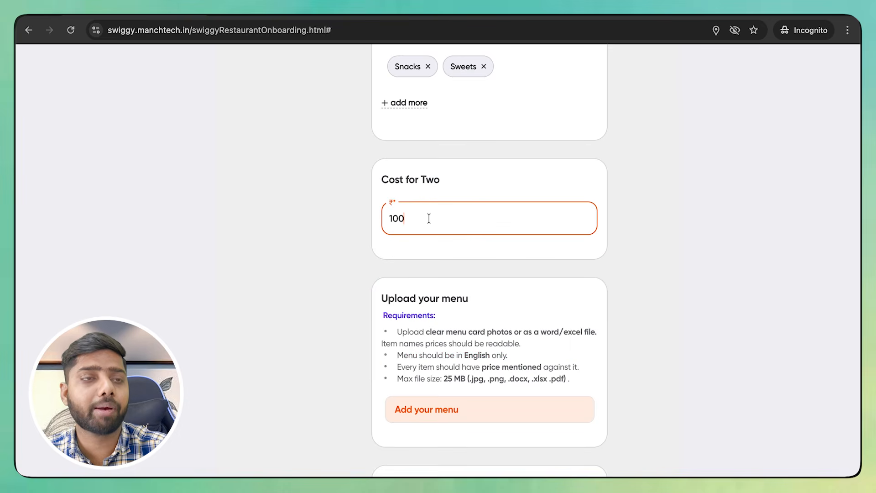
pyautogui.moveTo(428, 219); pyautogui.dragTo(389, 208)
pyautogui.click(421, 213)
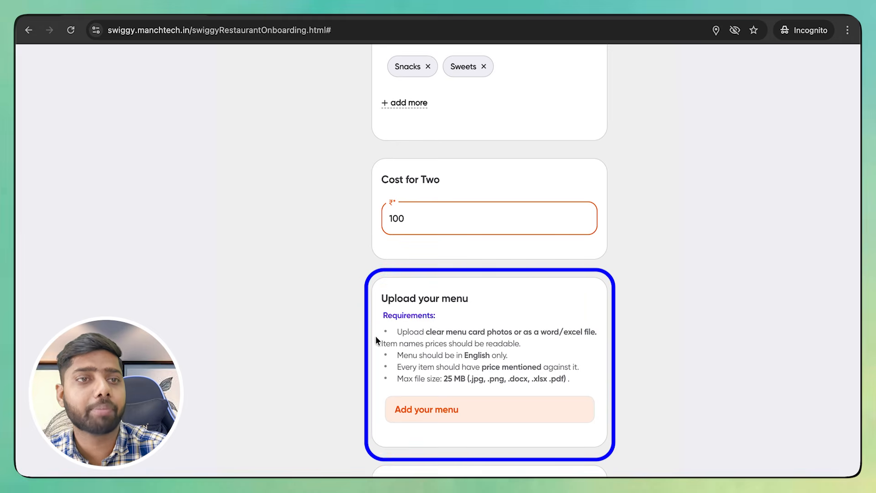
# Step: Set the packaging charges to Zero and submit the menu setup with a menu image uploaded
pyautogui.scroll(-5, 435, 338)
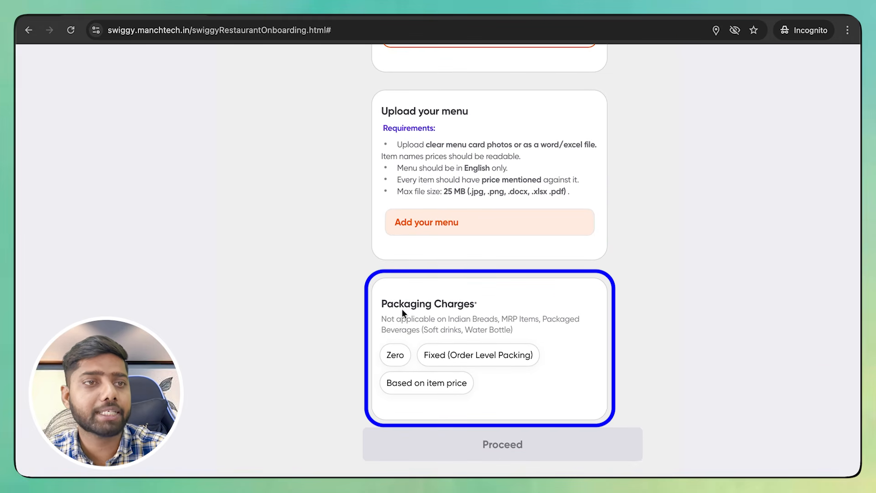
pyautogui.click(390, 355)
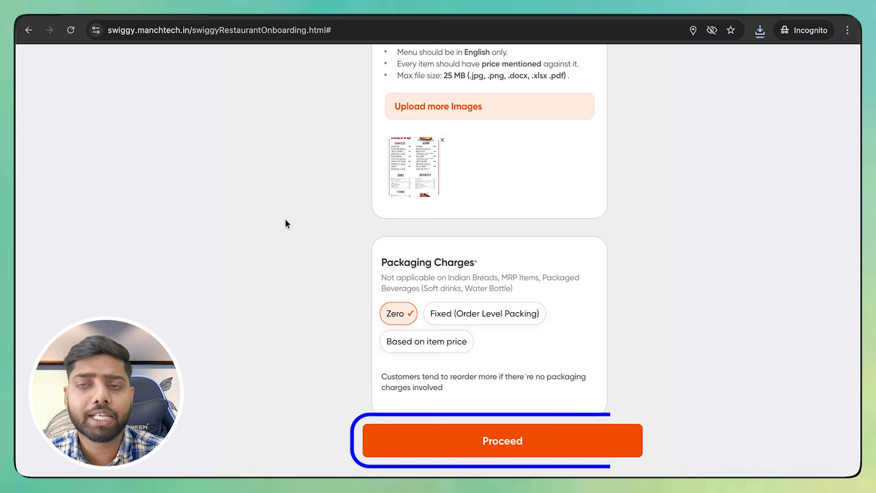
pyautogui.click(539, 443)
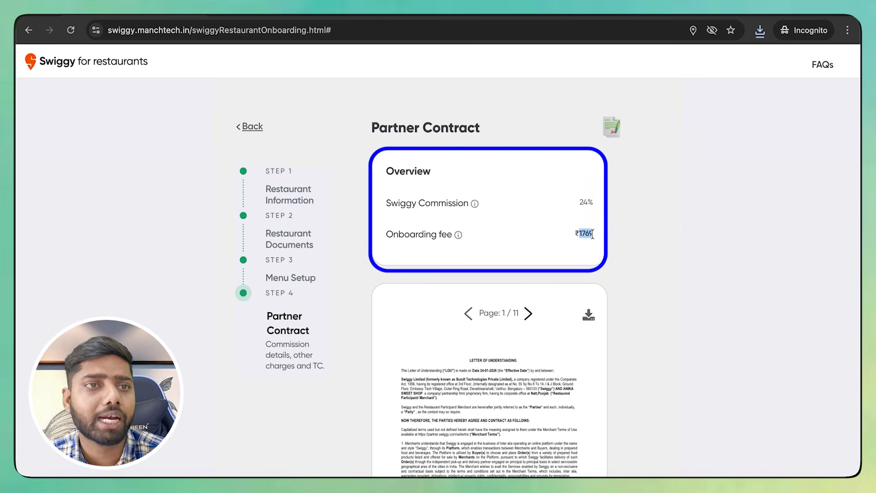
# Step: Download the partner contract and save it as pdfDownload.pdf in the Downloads folder
pyautogui.scroll(-1, 634, 293)
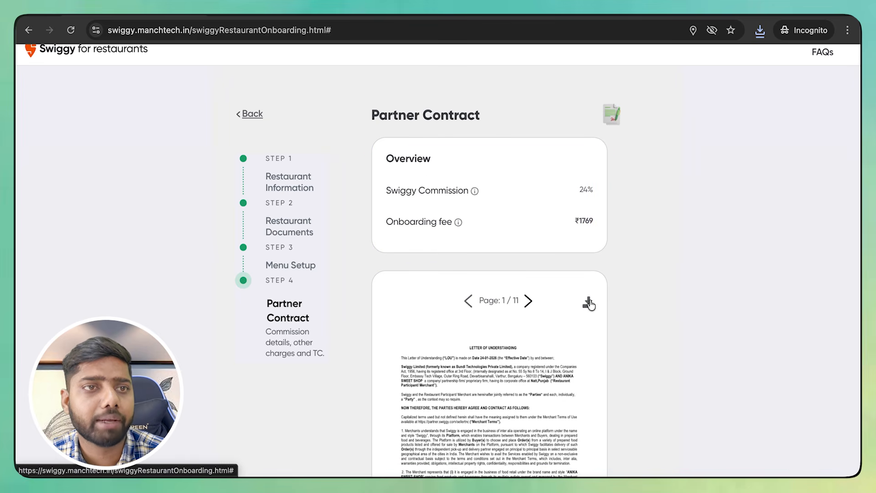
pyautogui.click(588, 303)
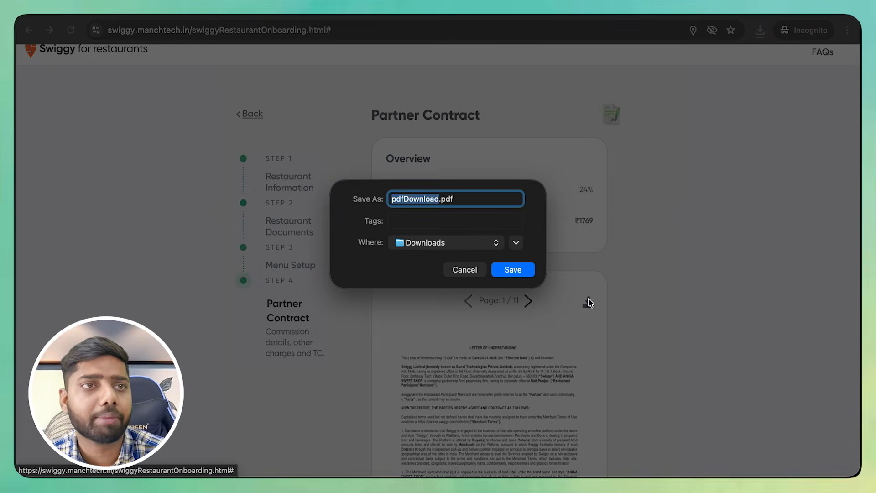
pyautogui.click(513, 270)
pyautogui.click(685, 108)
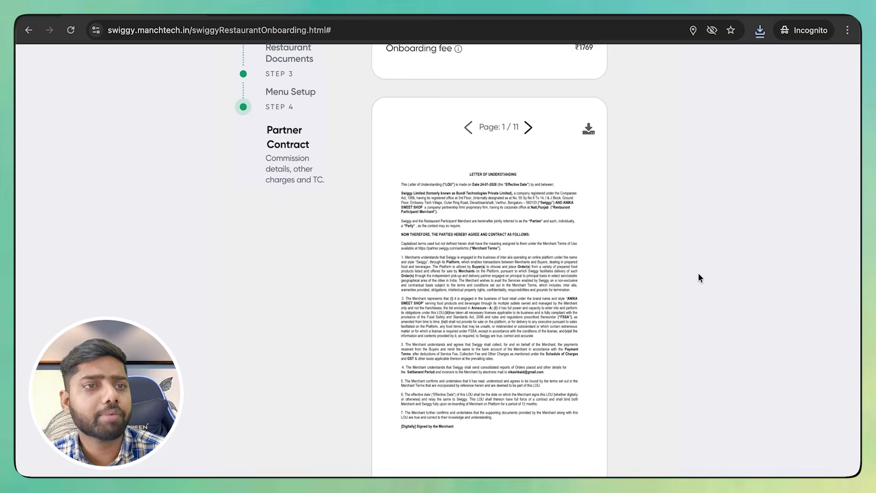
# Step: Proceed to the payment page with the contract's terms and conditions accepted, and check the total payable
pyautogui.scroll(-3, 699, 276)
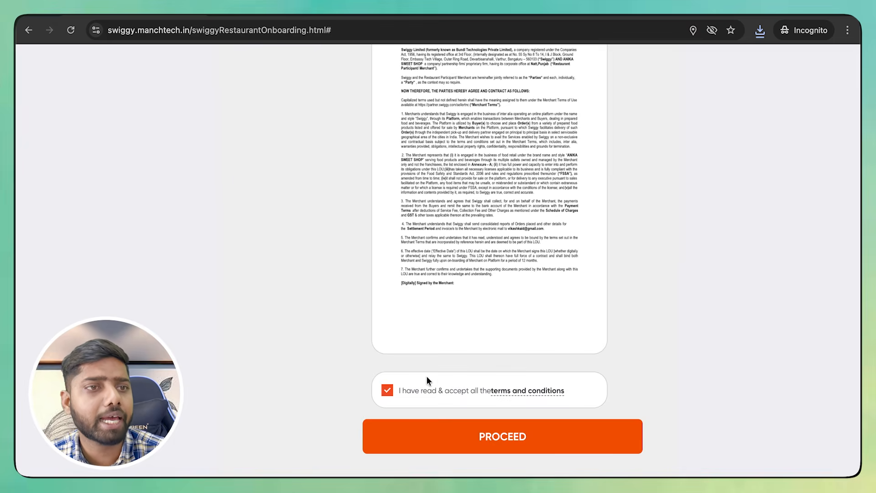
pyautogui.click(470, 437)
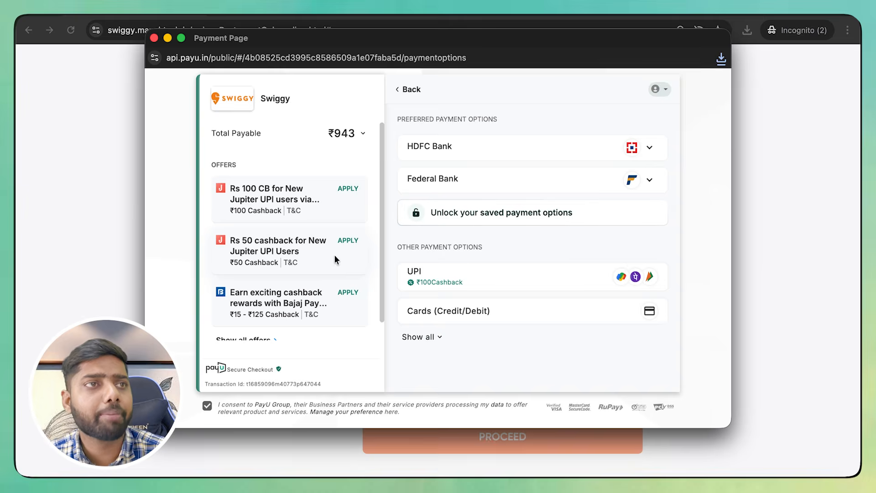
pyautogui.tripleClick(346, 132)
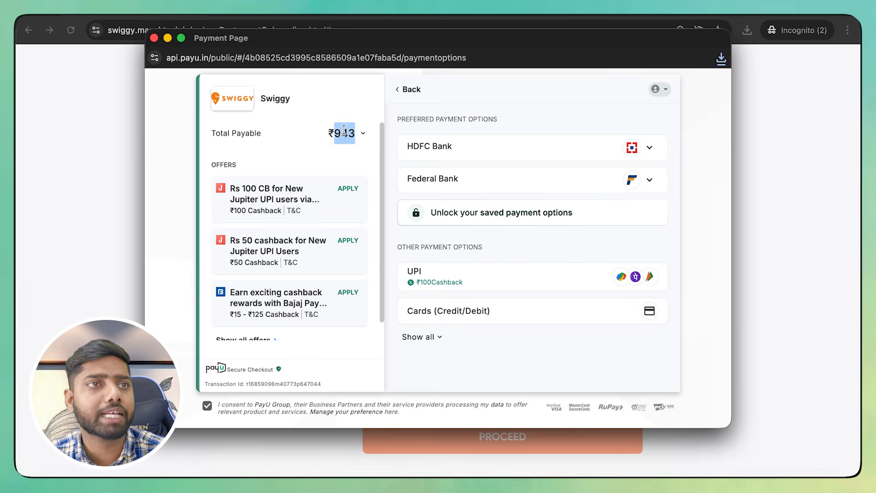
pyautogui.doubleClick(346, 132)
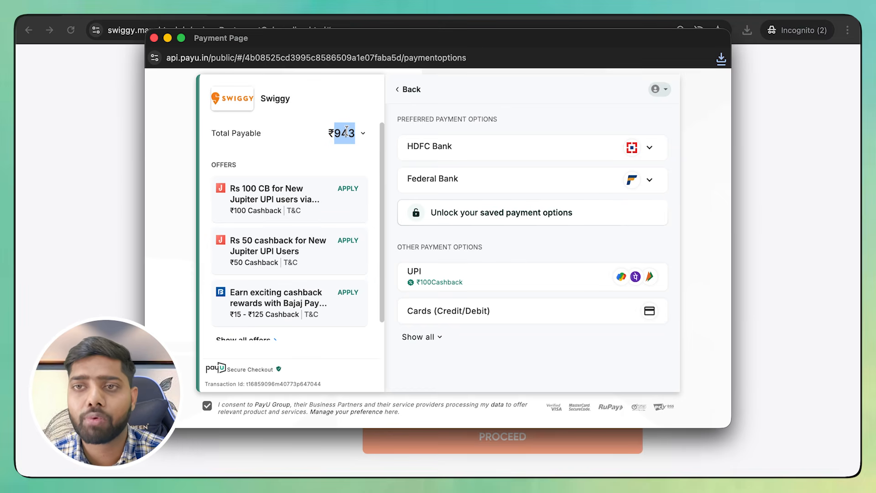
pyautogui.tripleClick(347, 132)
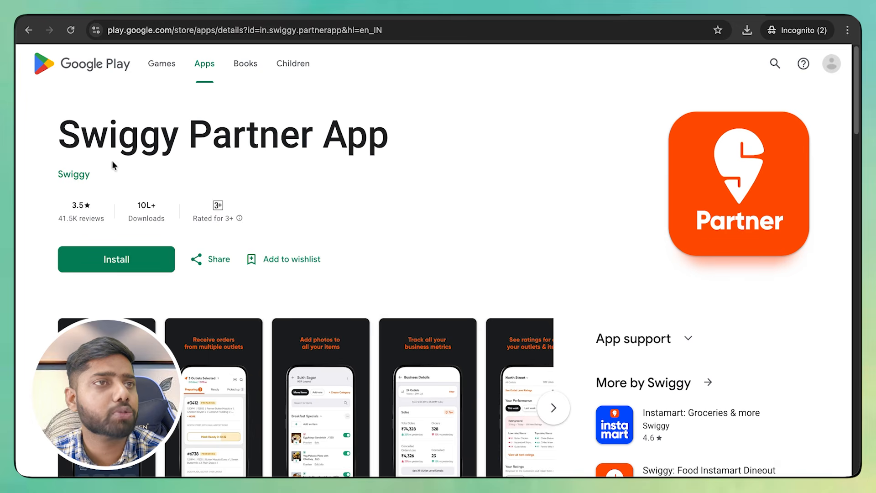
# Step: Examine the Swiggy Partner App's page on Google Play, including its title, install option and feature screenshots
pyautogui.tripleClick(108, 145)
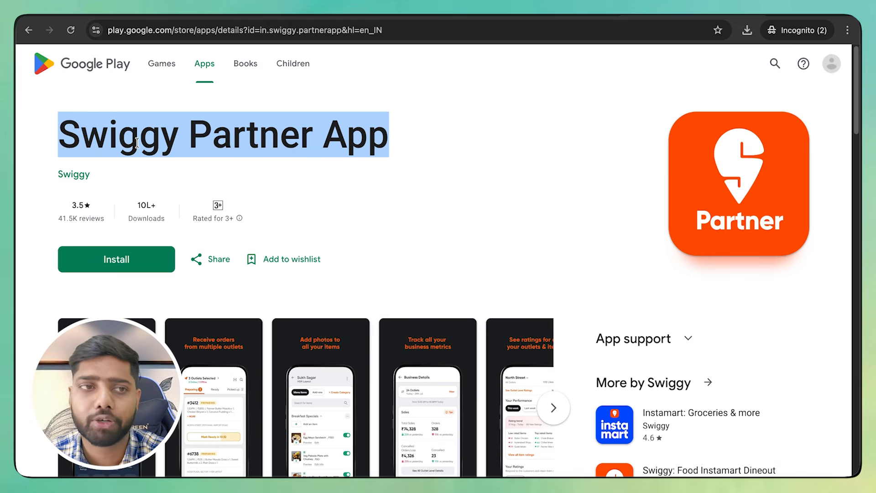
pyautogui.scroll(-2, 169, 252)
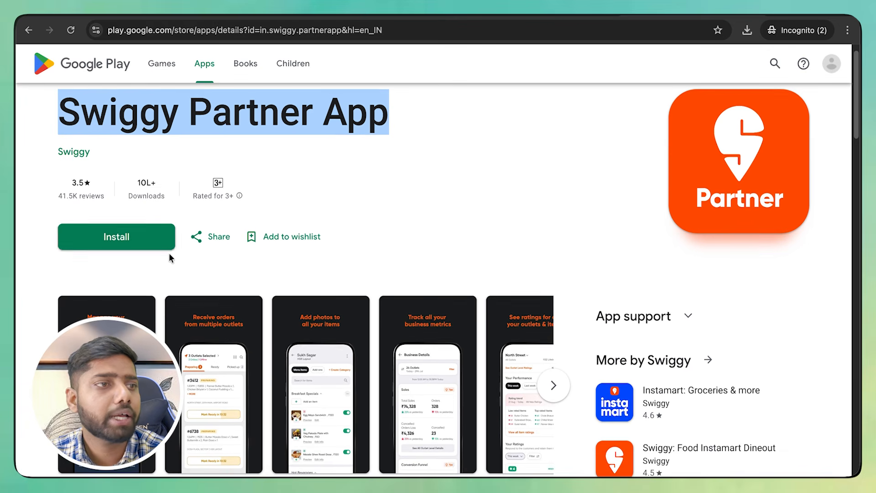
pyautogui.scroll(-2, 549, 329)
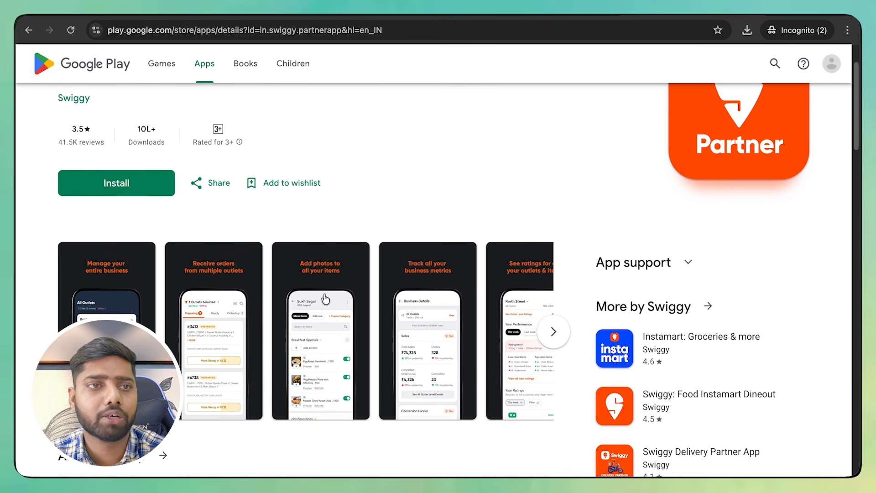
pyautogui.click(550, 329)
pyautogui.scroll(3, 262, 278)
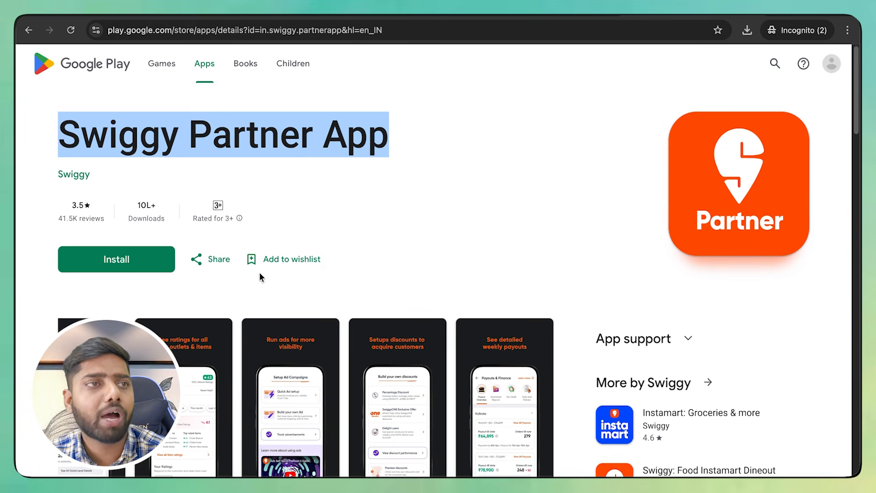
pyautogui.tripleClick(286, 156)
pyautogui.click(395, 148)
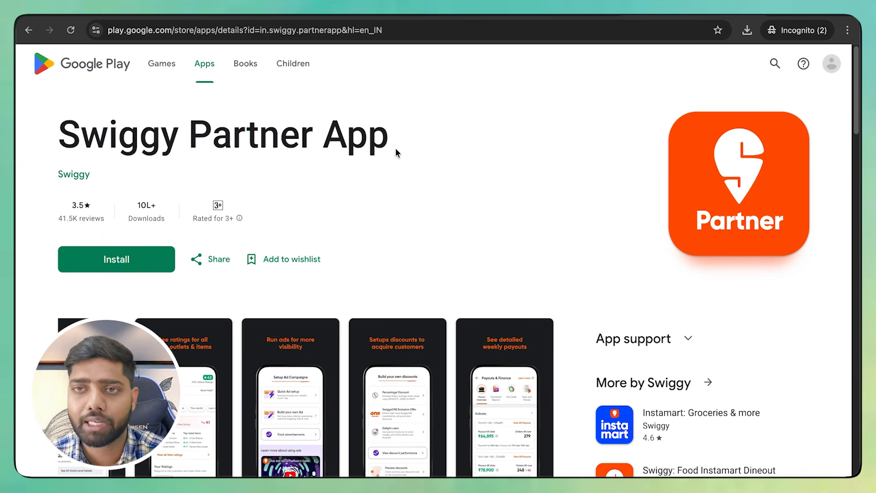